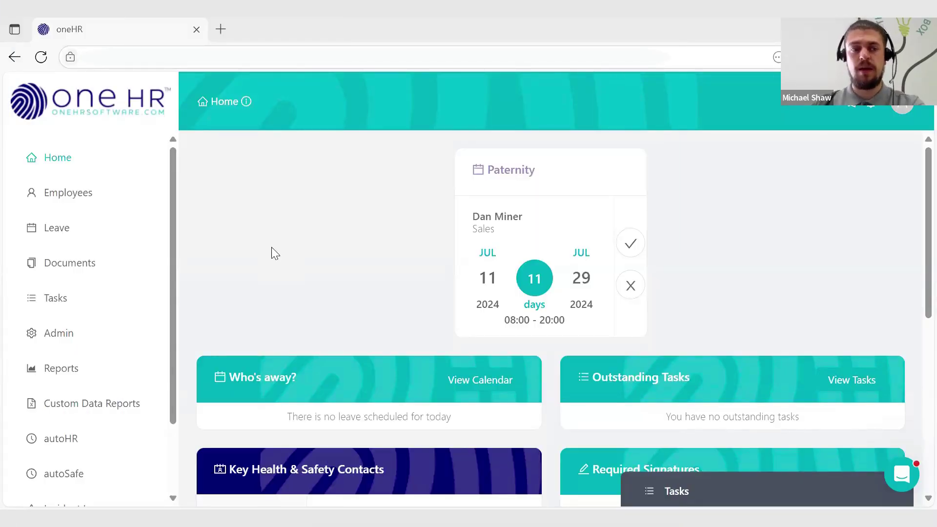
Step: Open the Custom Data Reports page
{"action": "scroll", "coordinate": [274, 250], "scroll_direction": "down", "scroll_amount": 1}
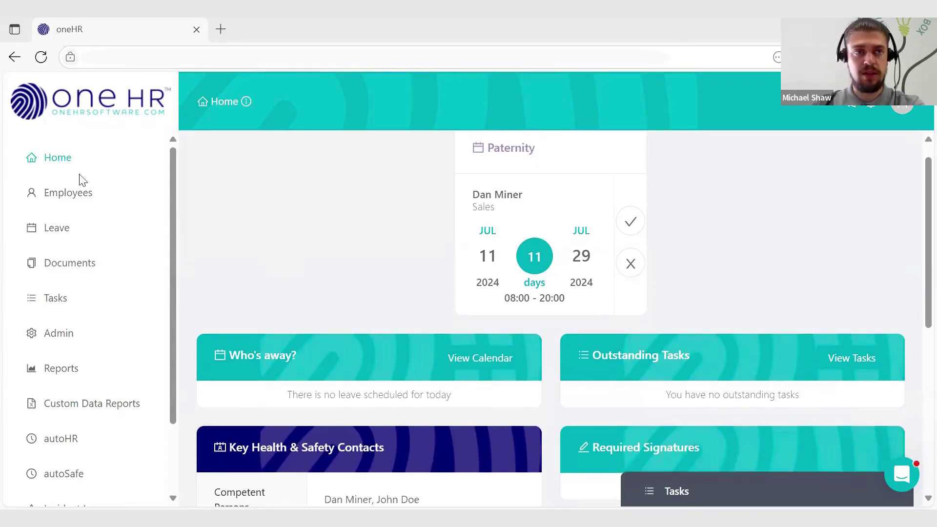
{"action": "scroll", "coordinate": [112, 274], "scroll_direction": "down", "scroll_amount": 3}
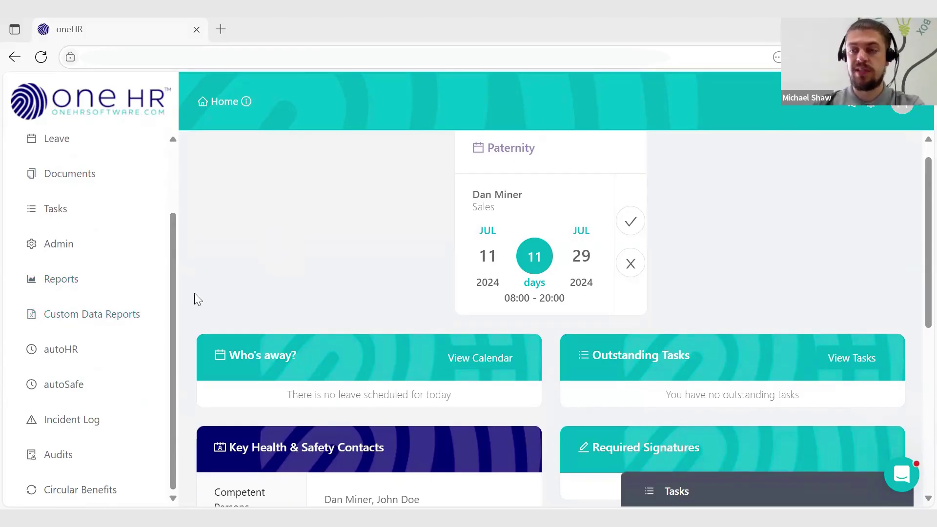
{"action": "left_click", "coordinate": [83, 318]}
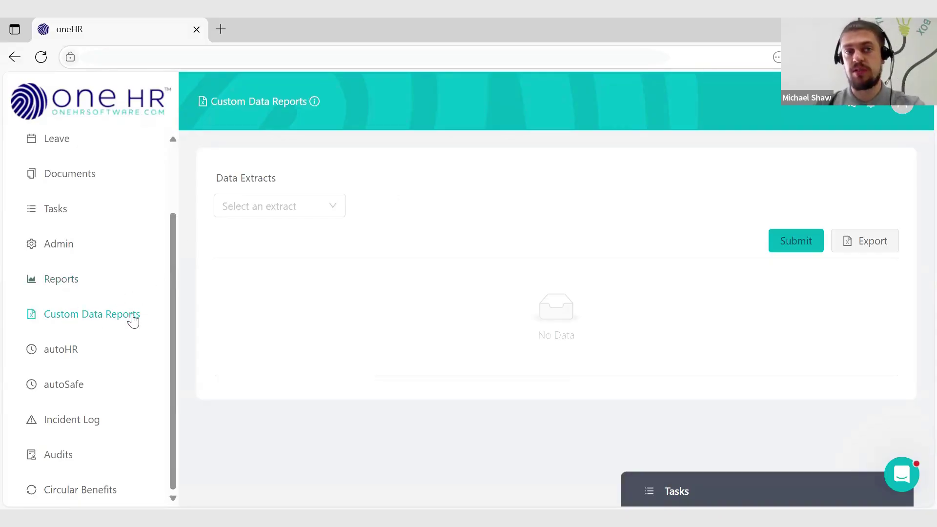
Step: Look through the Employees and Custom Extracts groups among the available data extracts
{"action": "left_click", "coordinate": [309, 210]}
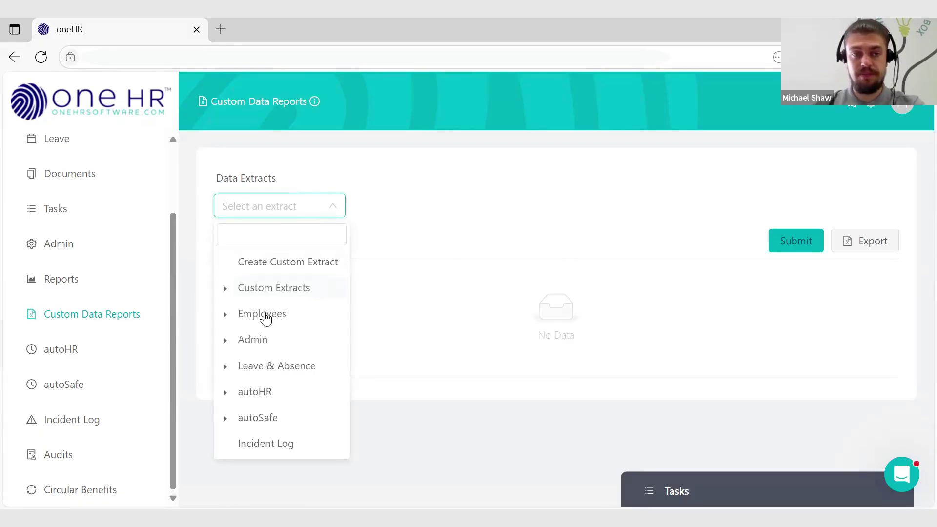
{"action": "left_click", "coordinate": [226, 318]}
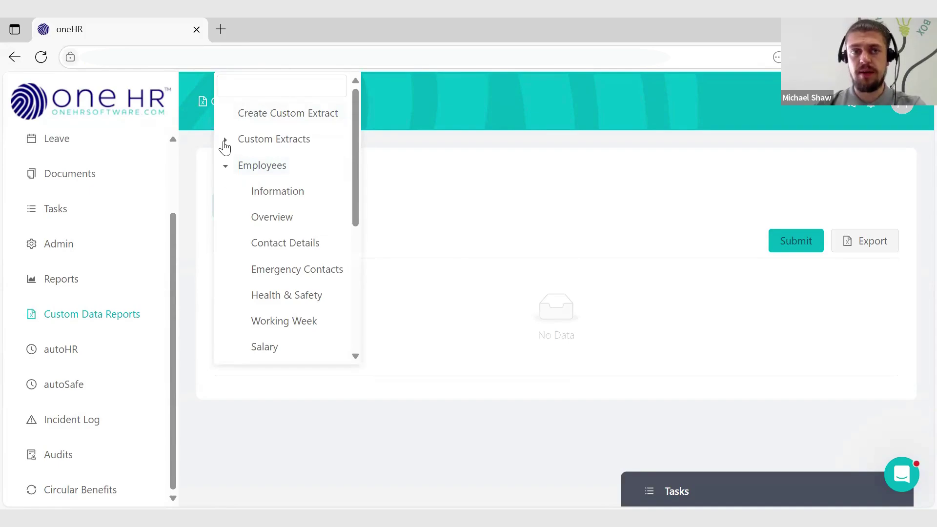
{"action": "left_click", "coordinate": [226, 166]}
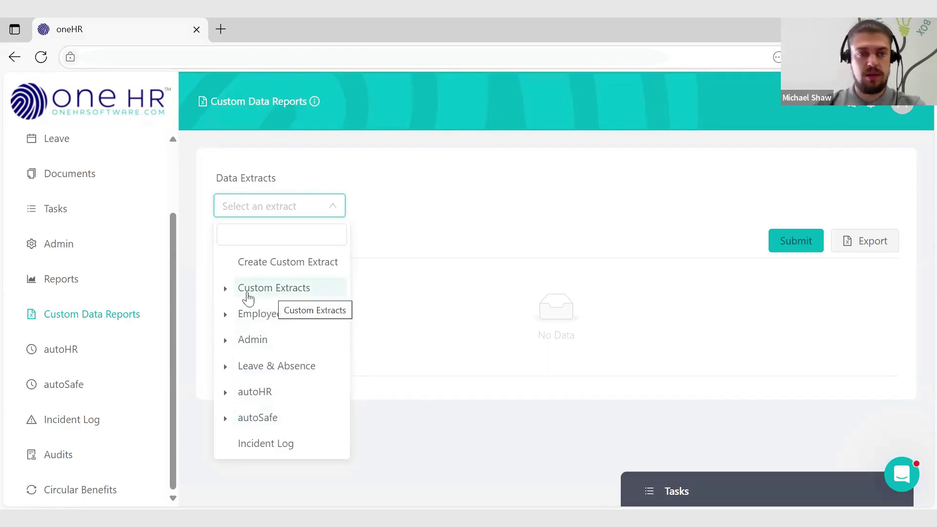
{"action": "left_click", "coordinate": [226, 289]}
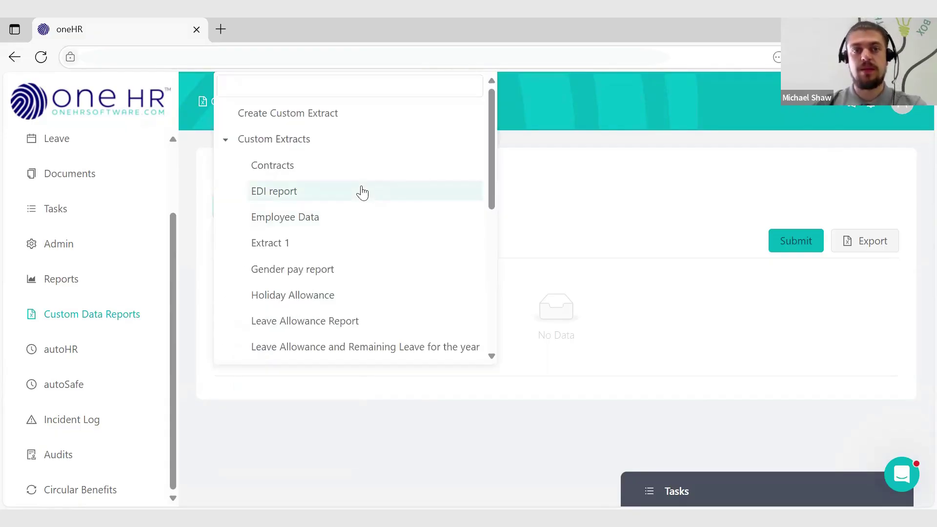
{"action": "scroll", "coordinate": [366, 309], "scroll_direction": "down", "scroll_amount": 2}
{"action": "scroll", "coordinate": [367, 309], "scroll_direction": "up", "scroll_amount": 2}
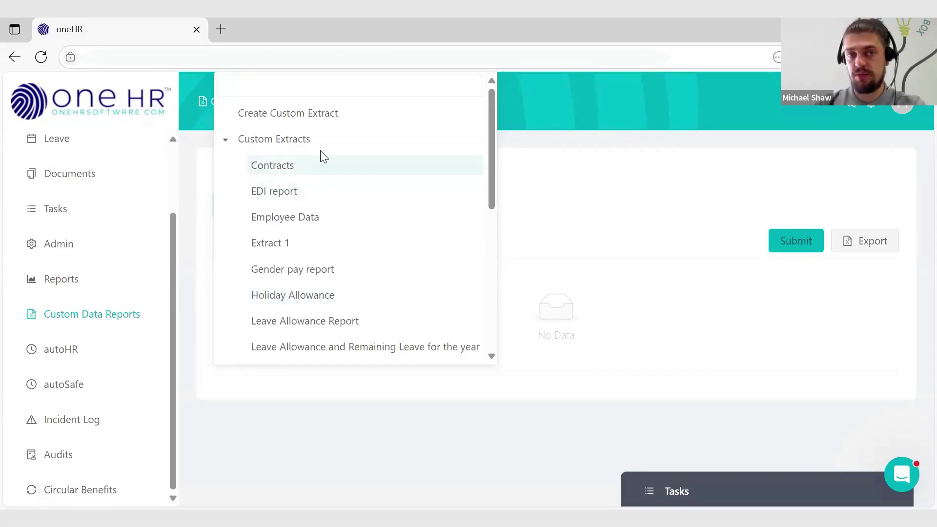
{"action": "left_click", "coordinate": [226, 141]}
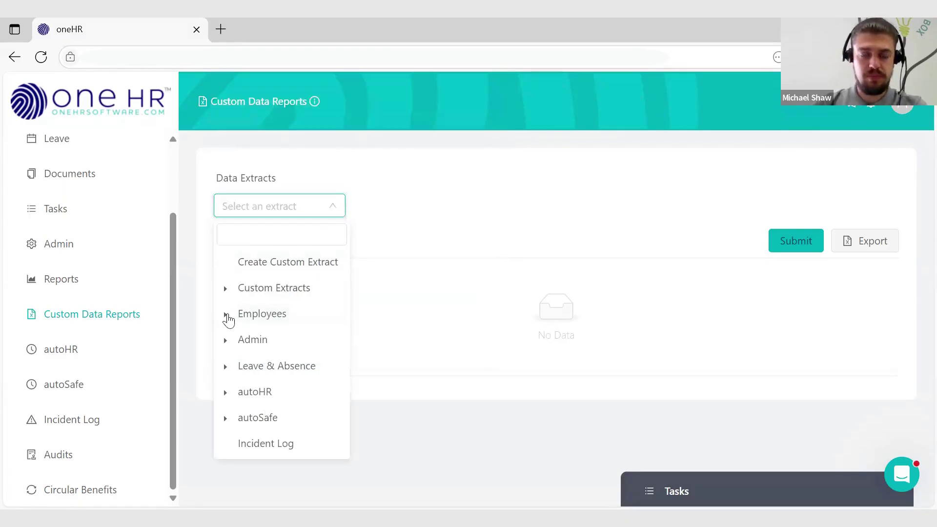
Step: Start a new custom extract for current employees and include all departments, covering Marketing and Sales
{"action": "left_click", "coordinate": [269, 271]}
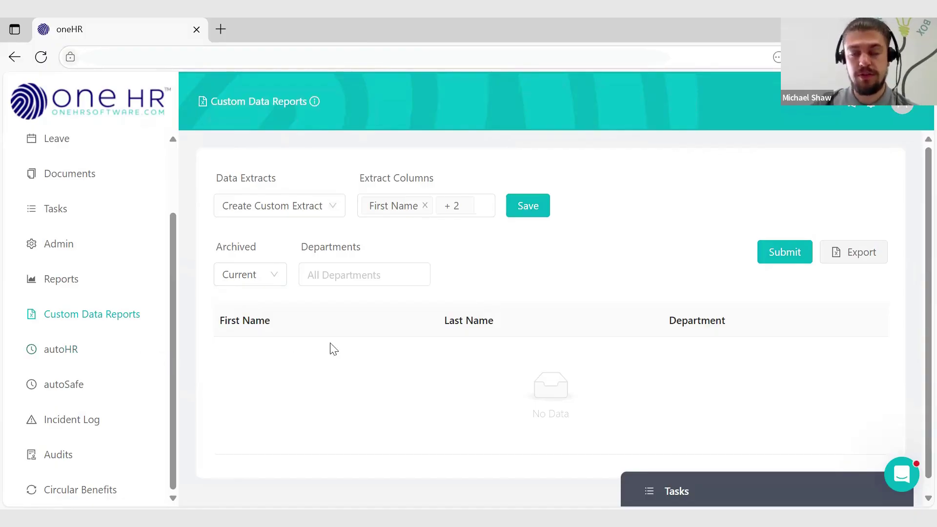
{"action": "left_click", "coordinate": [273, 278]}
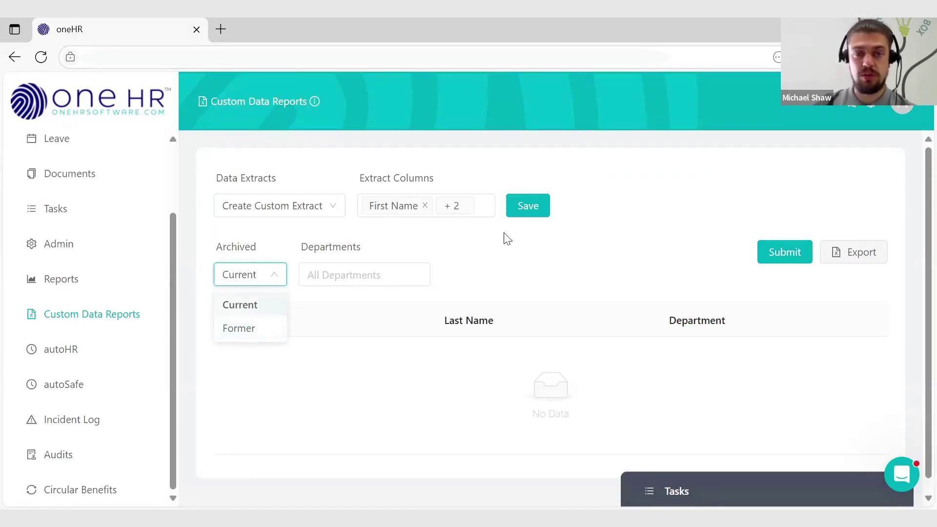
{"action": "left_click", "coordinate": [515, 252]}
{"action": "left_click", "coordinate": [346, 274]}
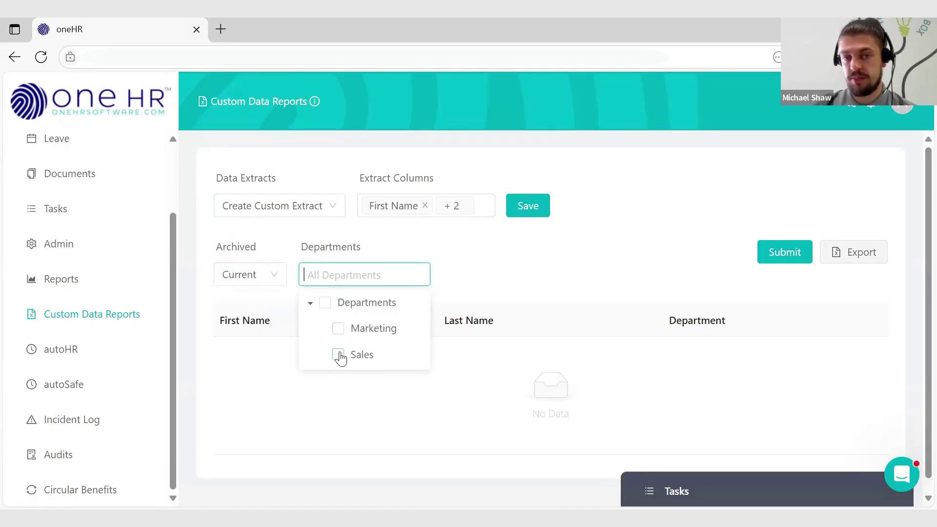
{"action": "left_click", "coordinate": [324, 305]}
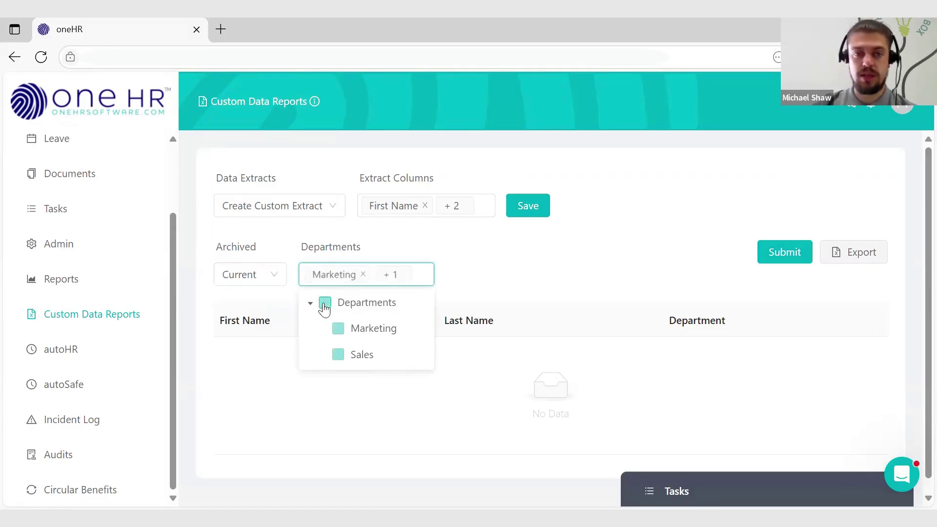
{"action": "left_click", "coordinate": [545, 260]}
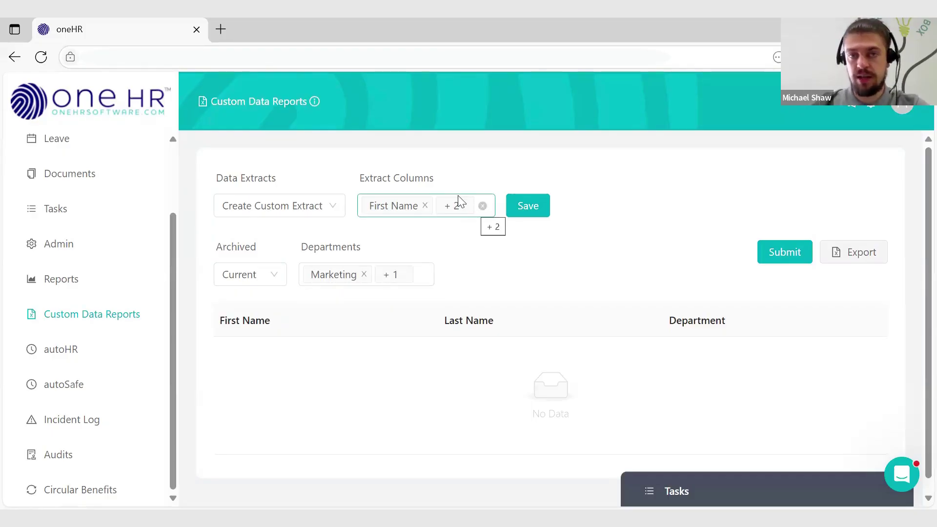
Step: Add all Emergency Contacts fields to the extract columns: Name, Address, Phone and Relationship
{"action": "left_click", "coordinate": [449, 214]}
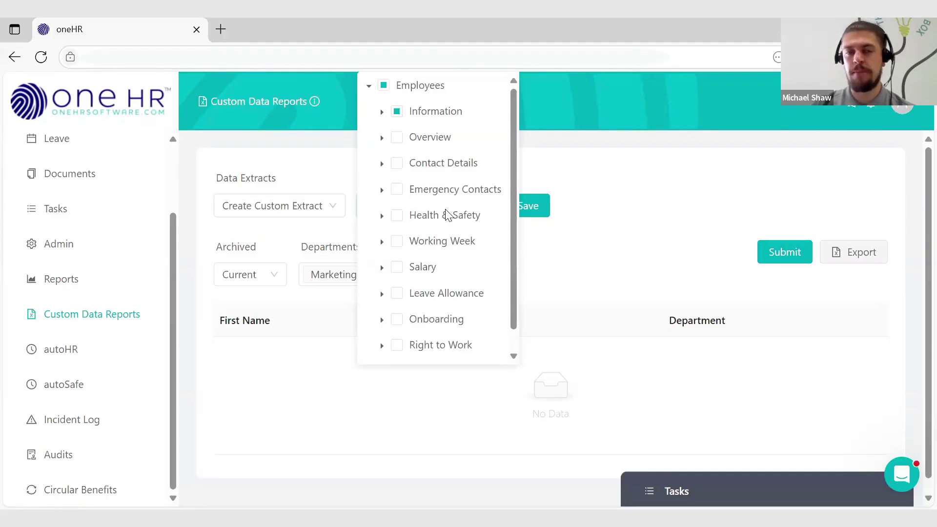
{"action": "left_click", "coordinate": [381, 190]}
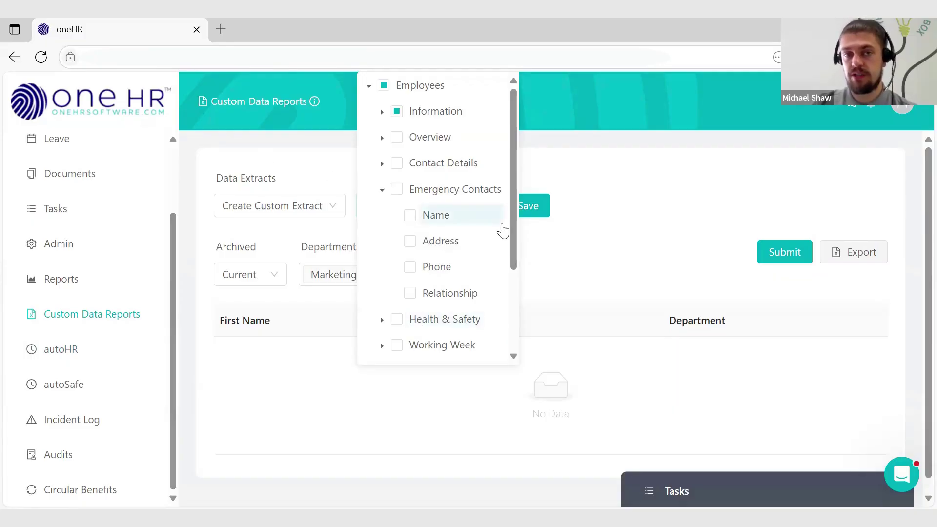
{"action": "left_click", "coordinate": [397, 190]}
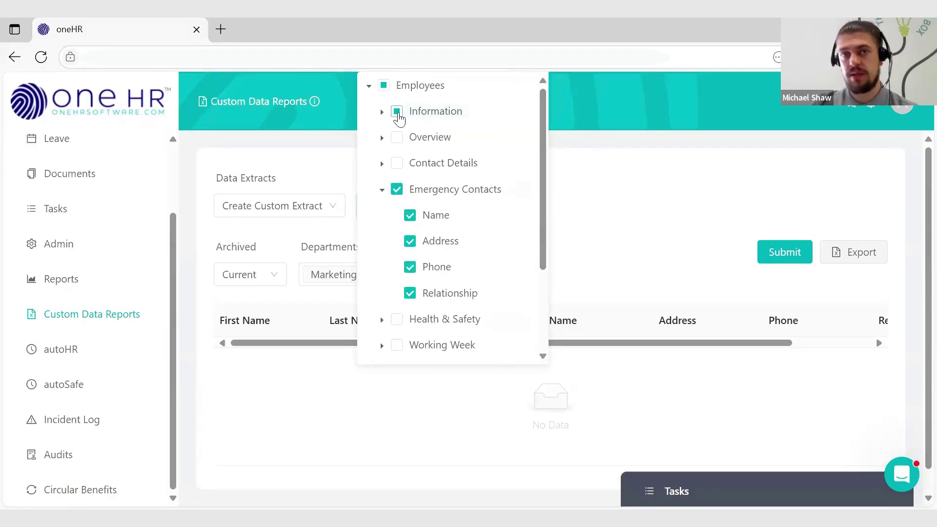
Step: Add Job Role from the employee Information group to the extract columns
{"action": "left_click", "coordinate": [382, 113]}
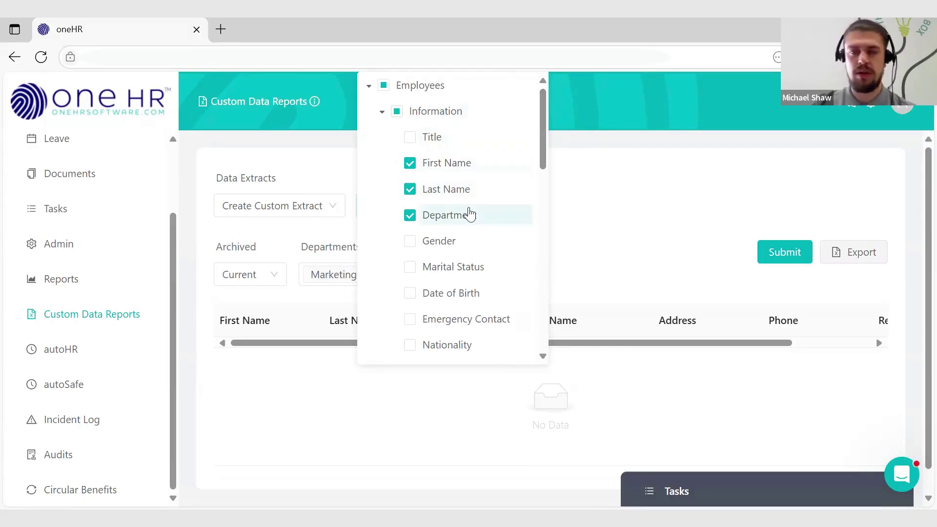
{"action": "scroll", "coordinate": [469, 215], "scroll_direction": "down", "scroll_amount": 1}
{"action": "scroll", "coordinate": [470, 215], "scroll_direction": "up", "scroll_amount": 1}
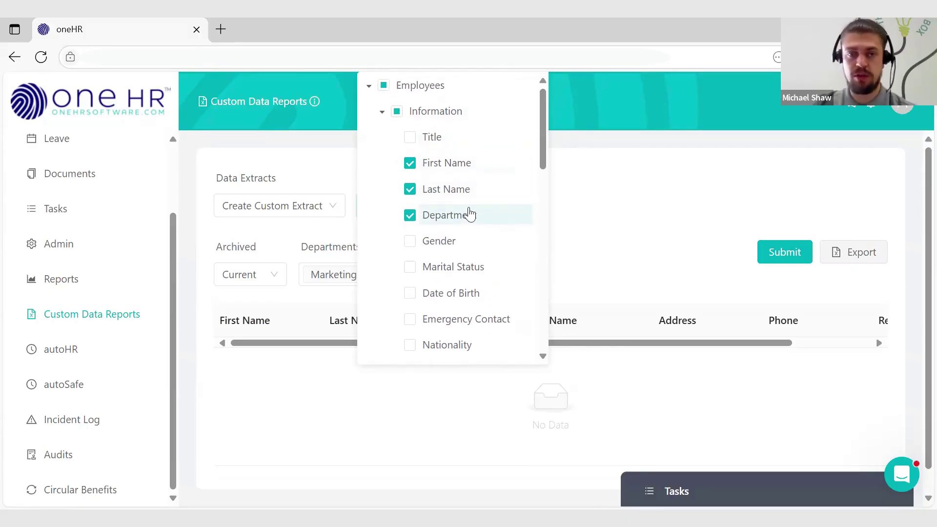
{"action": "scroll", "coordinate": [470, 214], "scroll_direction": "down", "scroll_amount": 3}
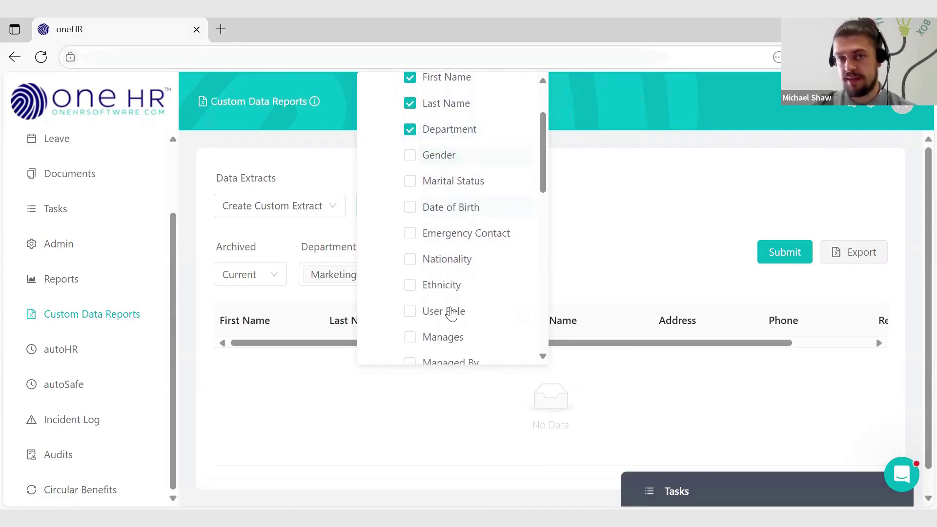
{"action": "scroll", "coordinate": [454, 341], "scroll_direction": "down", "scroll_amount": 5}
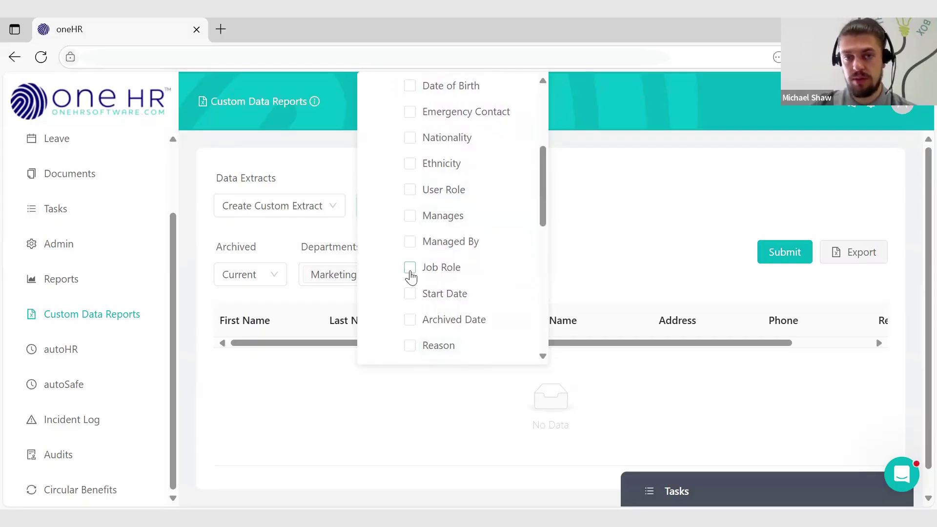
{"action": "left_click", "coordinate": [410, 274]}
{"action": "scroll", "coordinate": [467, 251], "scroll_direction": "down", "scroll_amount": 3}
{"action": "scroll", "coordinate": [466, 251], "scroll_direction": "up", "scroll_amount": 6}
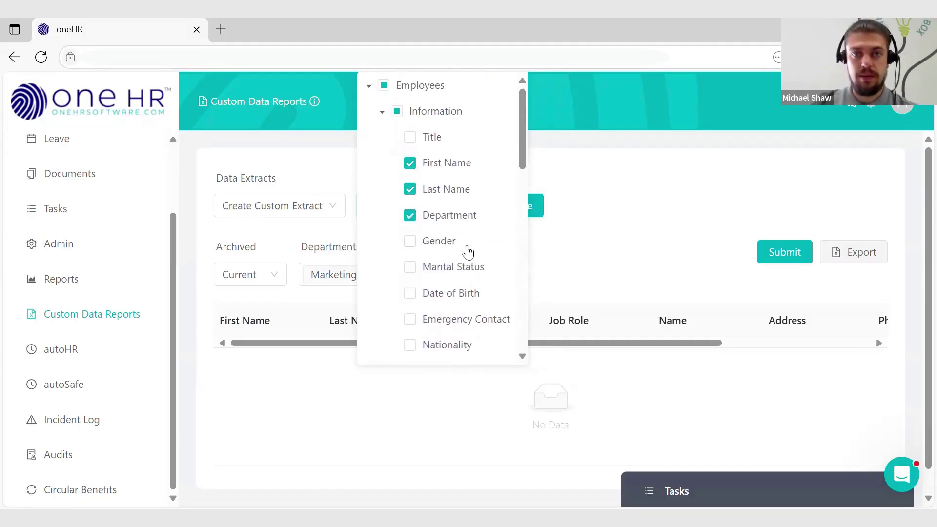
{"action": "left_click", "coordinate": [381, 113]}
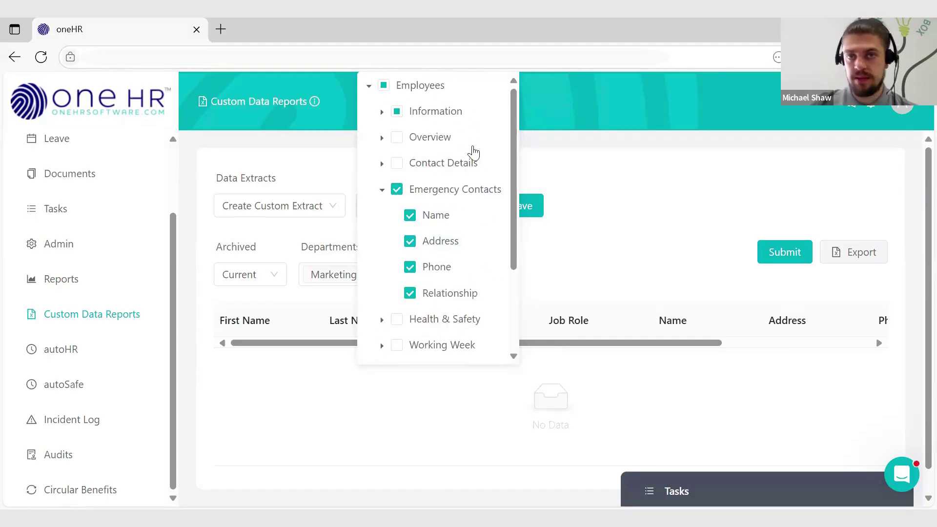
Step: Examine the fields under Contact Details and Overview and the remaining employee column groups, leaving the selection as it is
{"action": "left_click", "coordinate": [383, 165]}
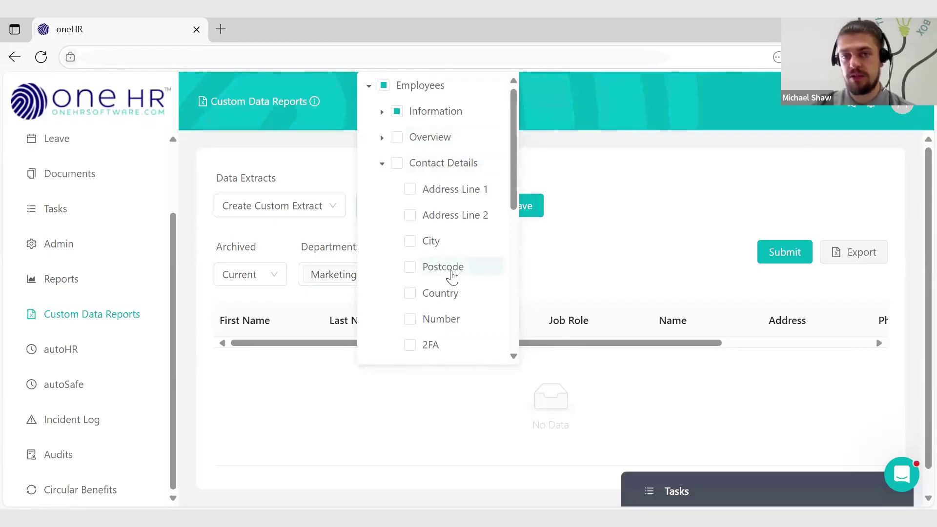
{"action": "scroll", "coordinate": [450, 274], "scroll_direction": "down", "scroll_amount": 2}
{"action": "scroll", "coordinate": [452, 276], "scroll_direction": "up", "scroll_amount": 1}
{"action": "scroll", "coordinate": [452, 277], "scroll_direction": "up", "scroll_amount": 2}
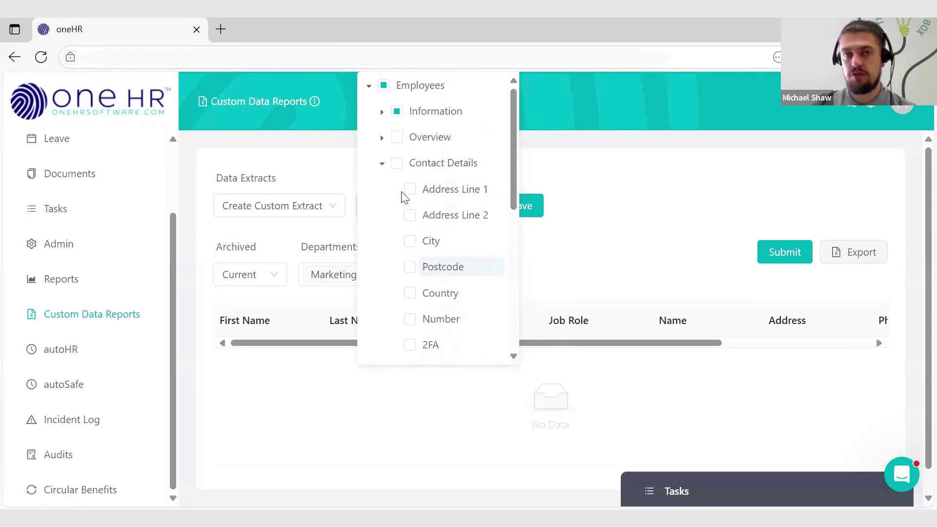
{"action": "left_click", "coordinate": [381, 164]}
{"action": "left_click", "coordinate": [381, 139]}
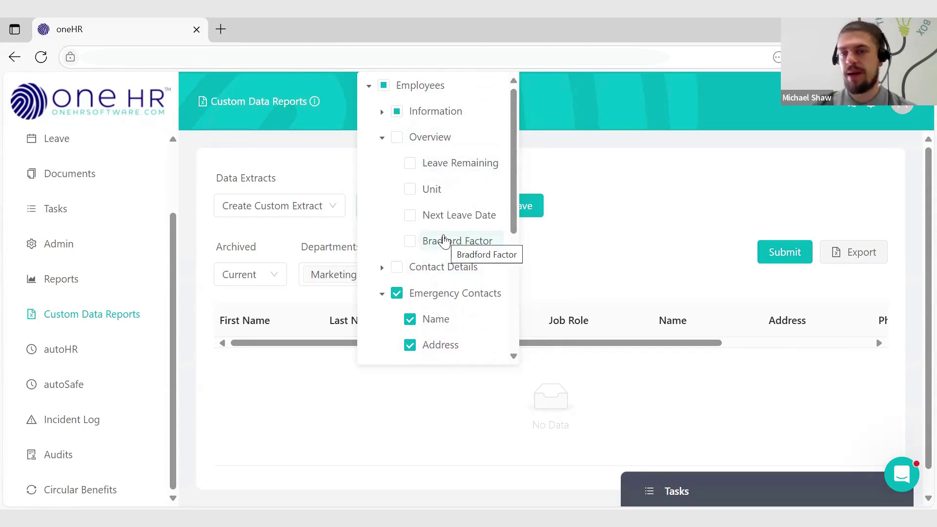
{"action": "left_click", "coordinate": [382, 138]}
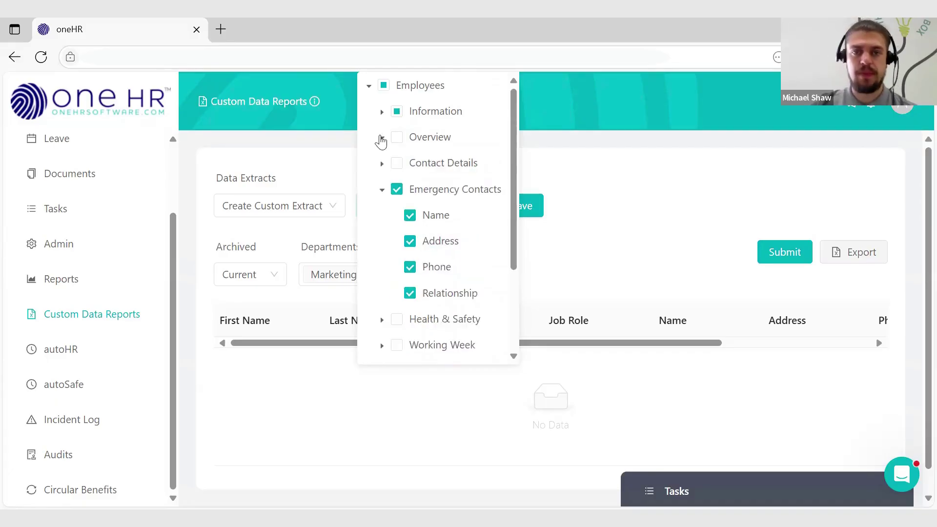
{"action": "scroll", "coordinate": [439, 263], "scroll_direction": "down", "scroll_amount": 3}
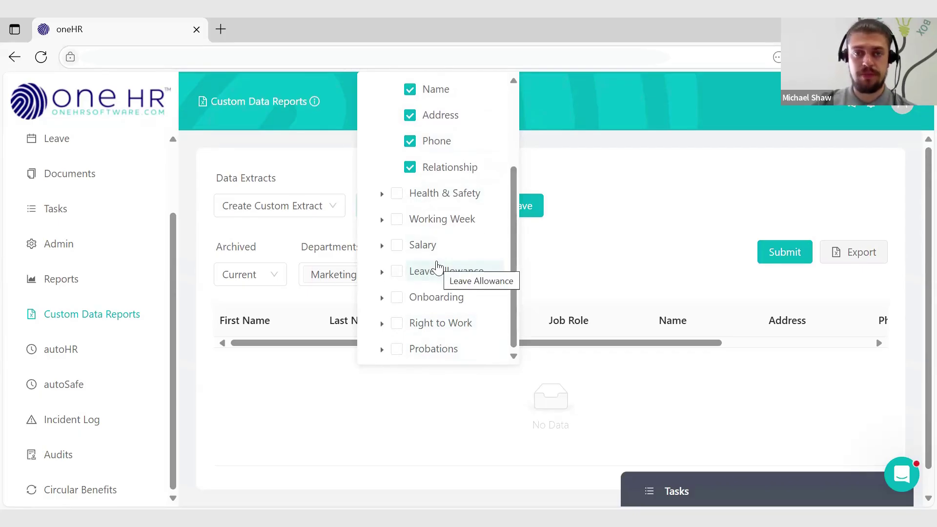
{"action": "scroll", "coordinate": [436, 264], "scroll_direction": "up", "scroll_amount": 3}
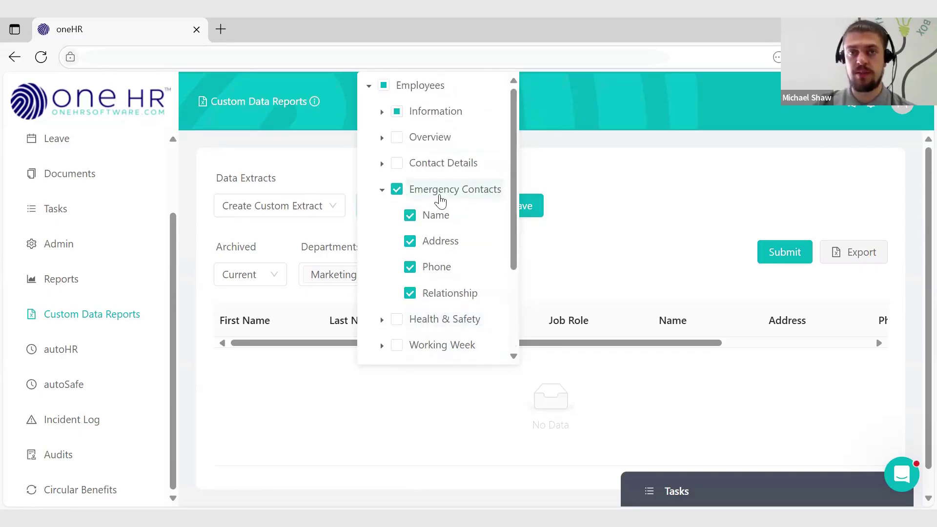
{"action": "left_click", "coordinate": [605, 226]}
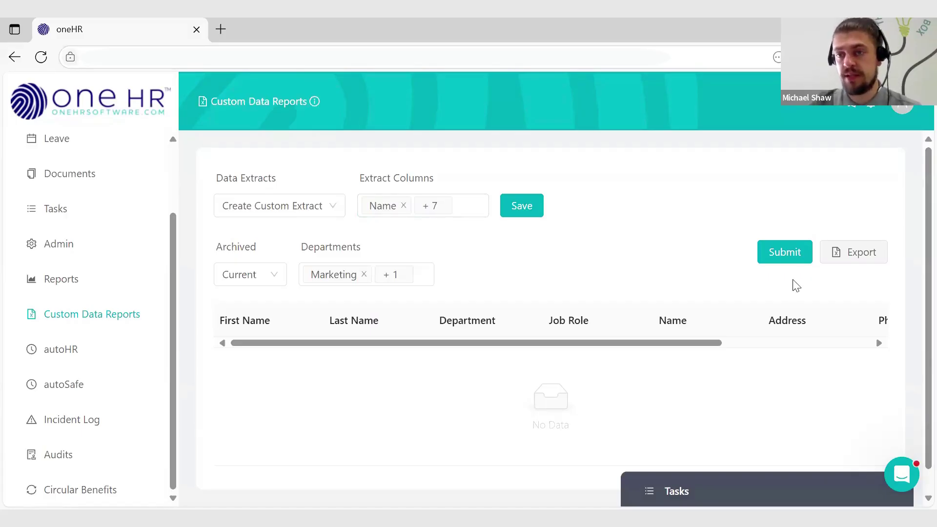
Step: Generate the custom extract and review its employee rows and emergency contact columns through to Relationship
{"action": "left_click", "coordinate": [780, 258]}
{"action": "scroll", "coordinate": [561, 219], "scroll_direction": "down", "scroll_amount": 3}
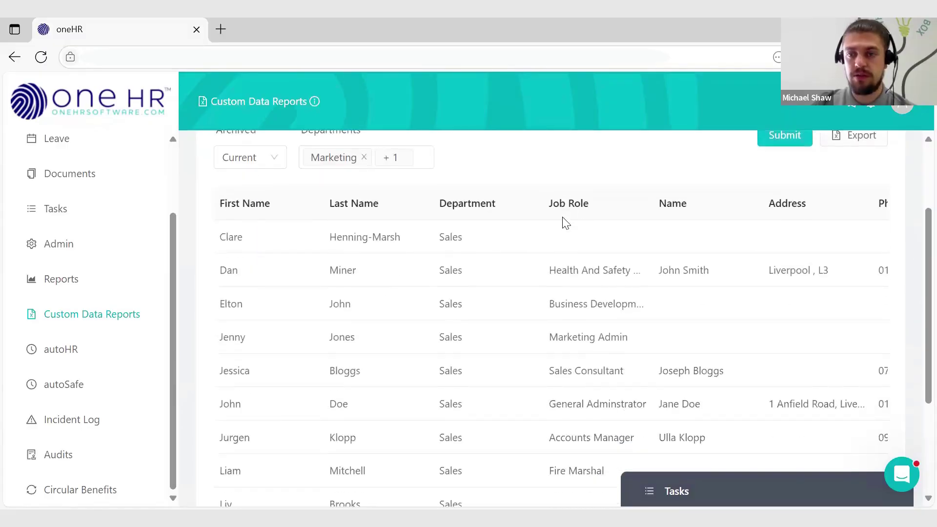
{"action": "scroll", "coordinate": [563, 220], "scroll_direction": "up", "scroll_amount": 1}
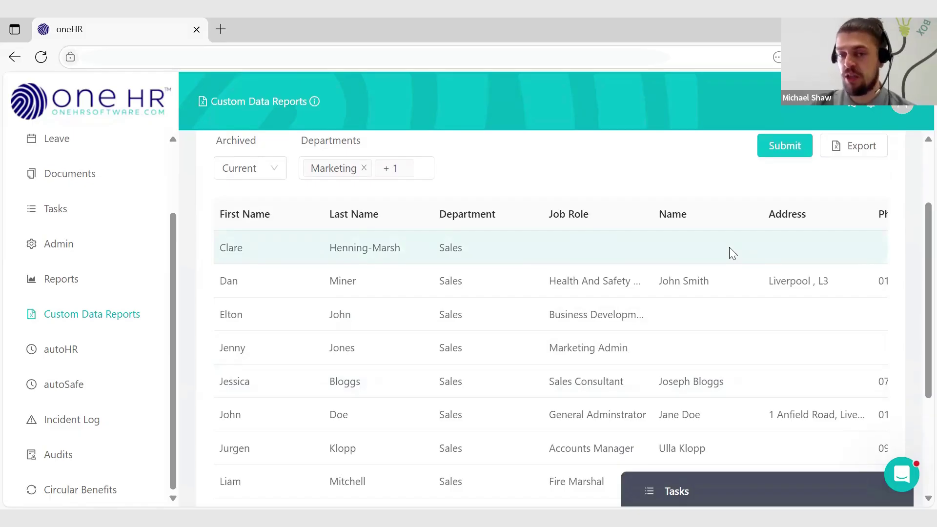
{"action": "scroll", "coordinate": [595, 345], "scroll_direction": "down", "scroll_amount": 3}
{"action": "scroll", "coordinate": [595, 345], "scroll_direction": "up", "scroll_amount": 3}
{"action": "scroll", "coordinate": [595, 345], "scroll_direction": "down", "scroll_amount": 3}
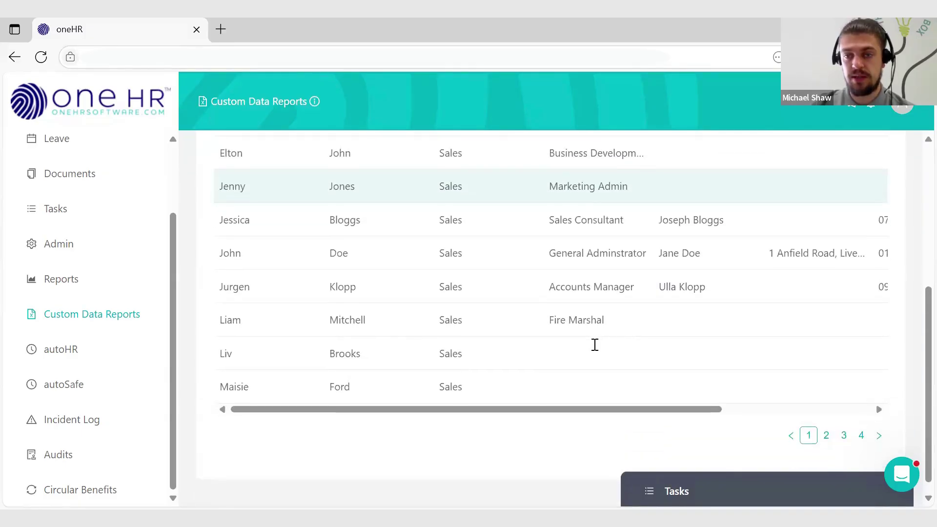
{"action": "scroll", "coordinate": [594, 343], "scroll_direction": "up", "scroll_amount": 3}
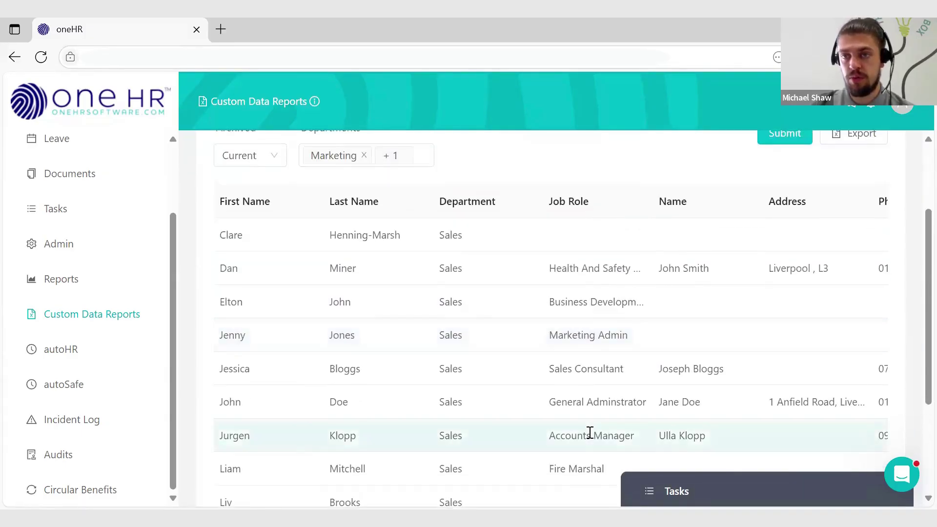
{"action": "scroll", "coordinate": [590, 433], "scroll_direction": "right", "scroll_amount": 4}
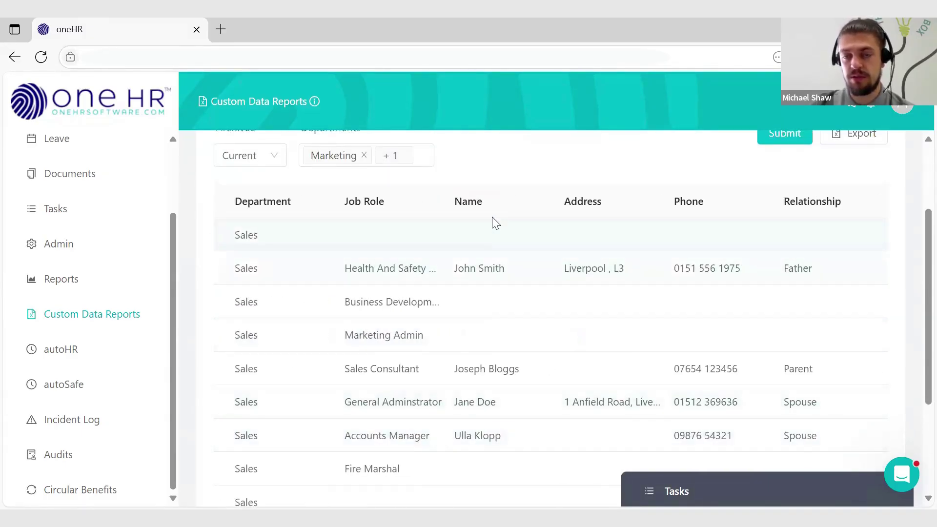
Step: Save the custom extract under the name Custom Emergency Contact Details Report
{"action": "scroll", "coordinate": [507, 367], "scroll_direction": "left", "scroll_amount": 4}
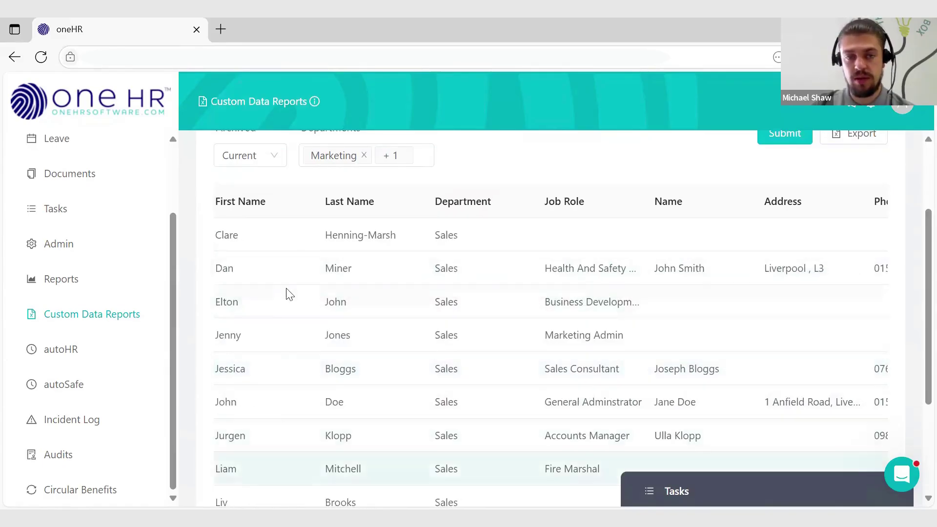
{"action": "scroll", "coordinate": [298, 466], "scroll_direction": "up", "scroll_amount": 3}
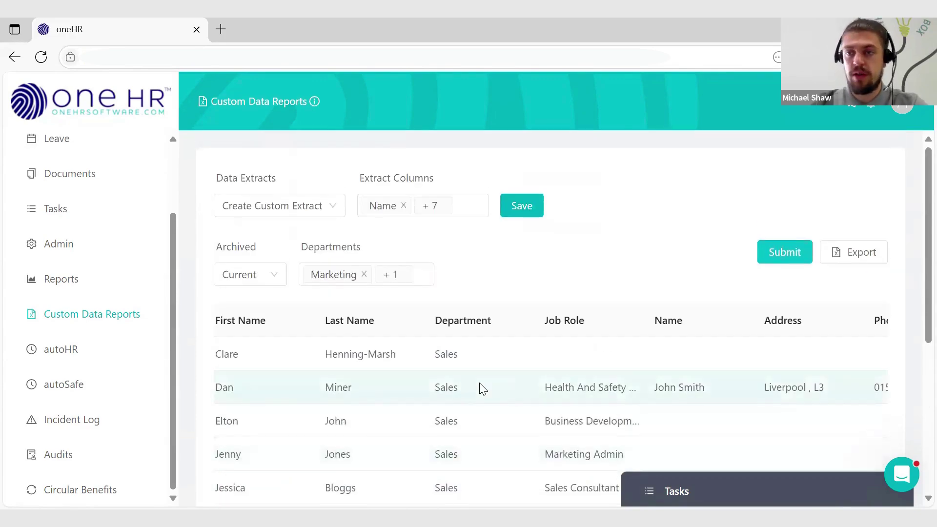
{"action": "scroll", "coordinate": [480, 384], "scroll_direction": "left", "scroll_amount": 1}
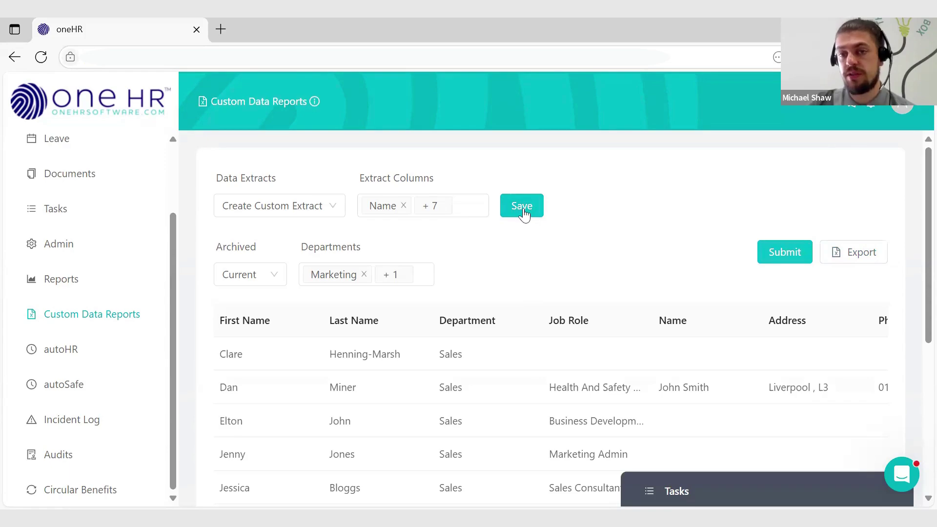
{"action": "left_click", "coordinate": [523, 214]}
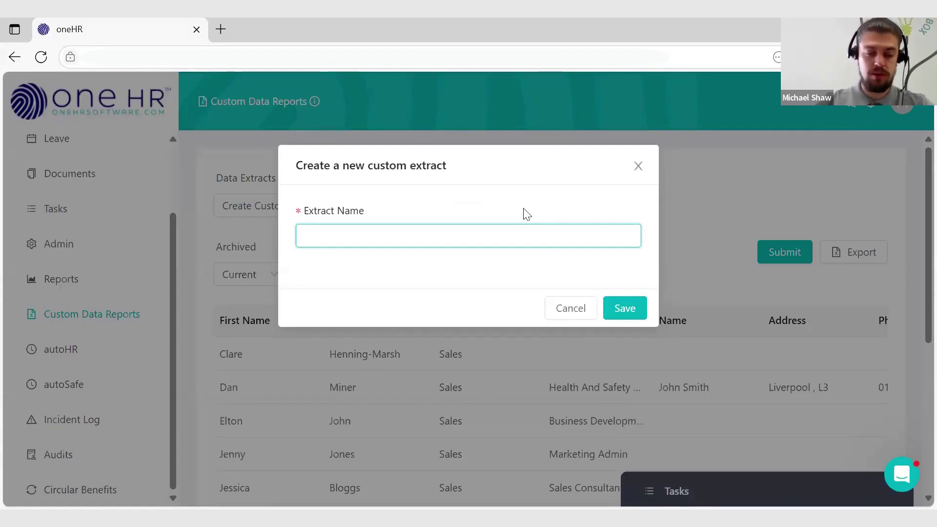
{"action": "type", "text": "Cust"}
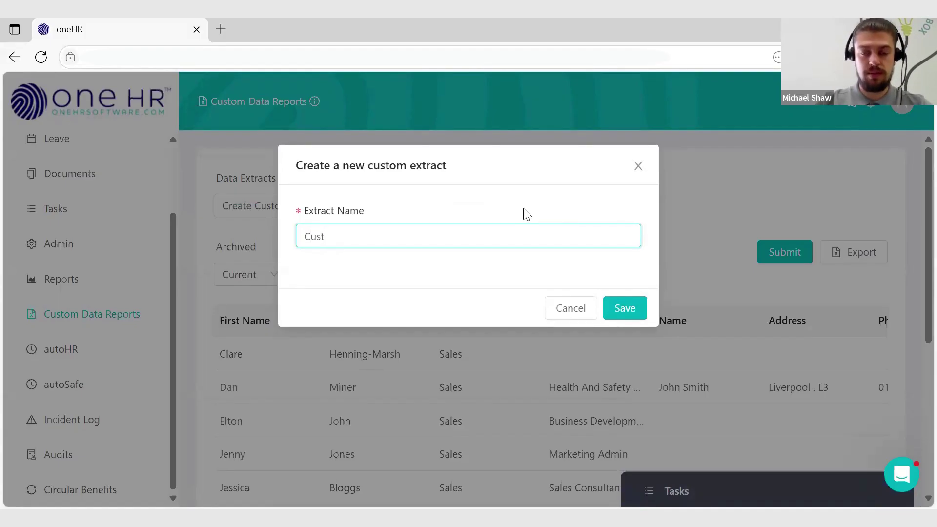
{"action": "type", "text": "om Emergenc"}
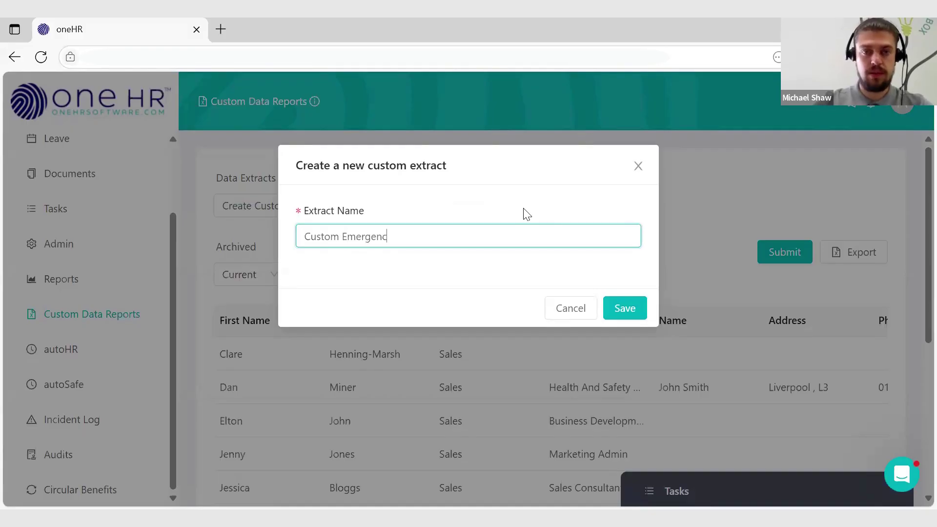
{"action": "type", "text": "y Contact "}
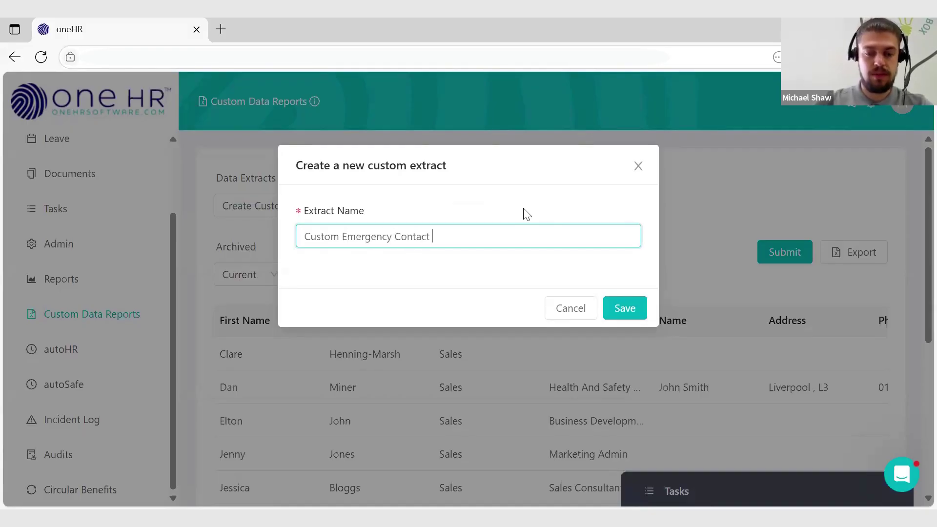
{"action": "type", "text": "Details Report"}
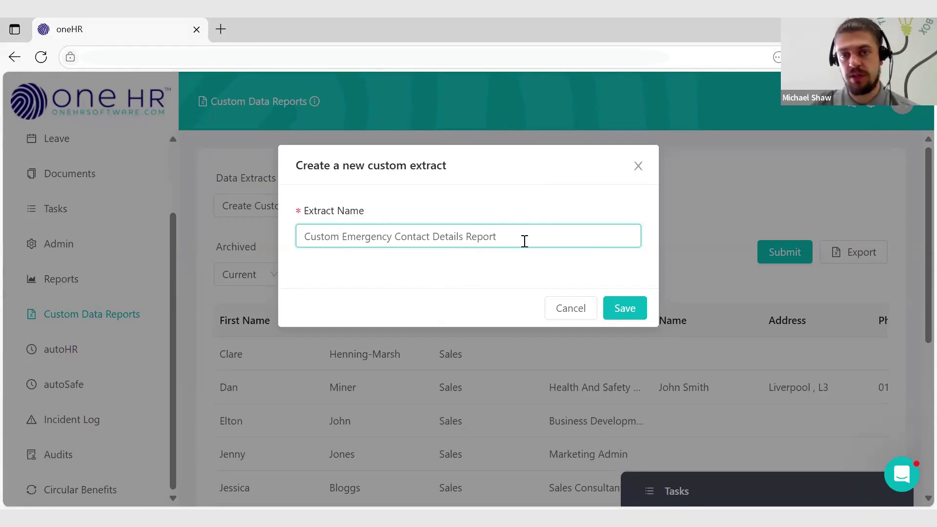
{"action": "left_click", "coordinate": [624, 309]}
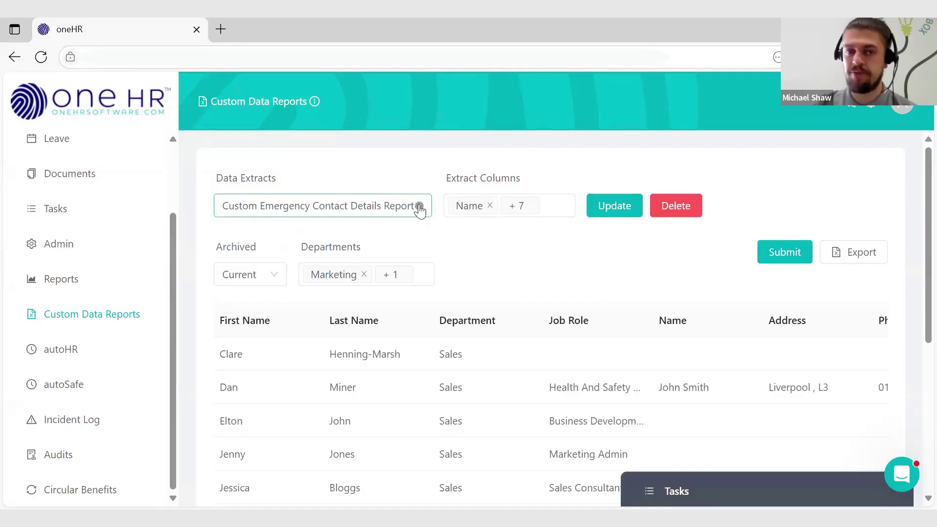
Step: Clear the extract selection, then reload the saved Custom Emergency Contact Details Report, run it and re-save it
{"action": "left_click", "coordinate": [420, 208]}
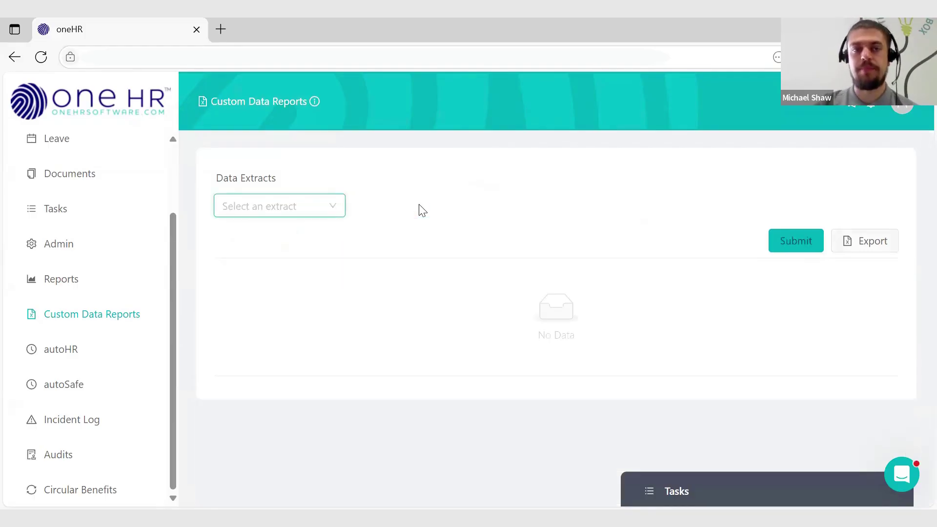
{"action": "left_click", "coordinate": [306, 208]}
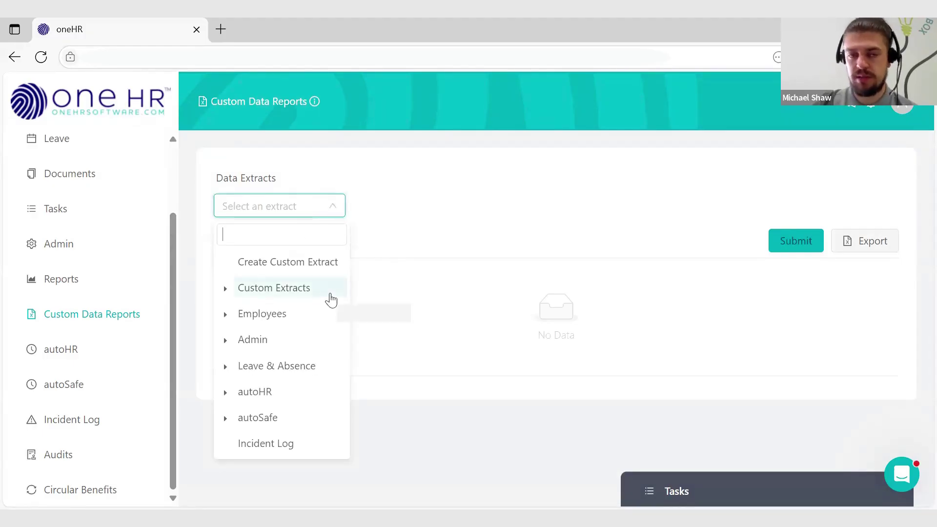
{"action": "left_click", "coordinate": [225, 291]}
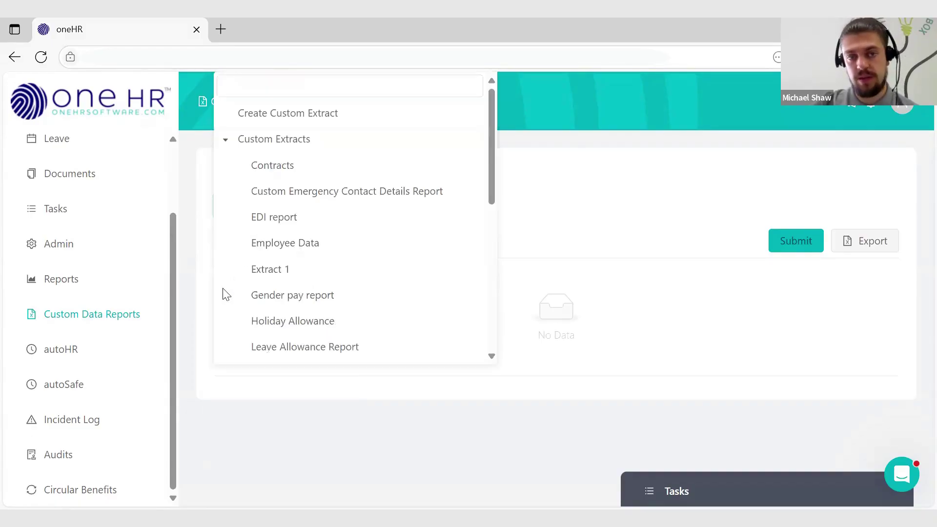
{"action": "left_click", "coordinate": [323, 194]}
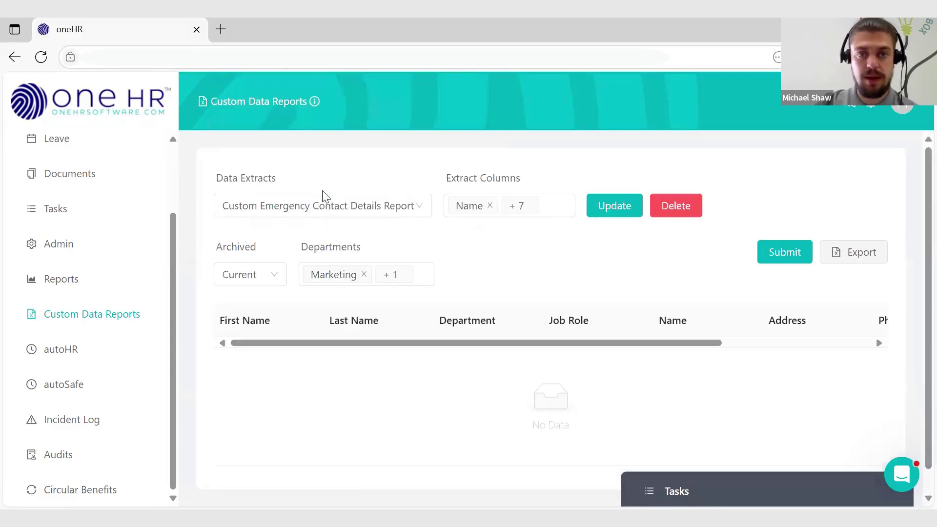
{"action": "left_click", "coordinate": [785, 246]}
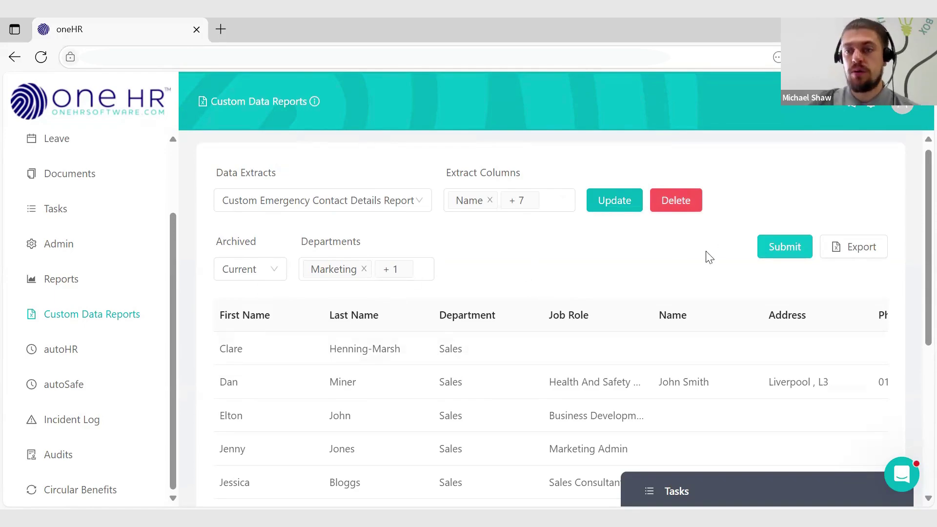
{"action": "left_click", "coordinate": [619, 210]}
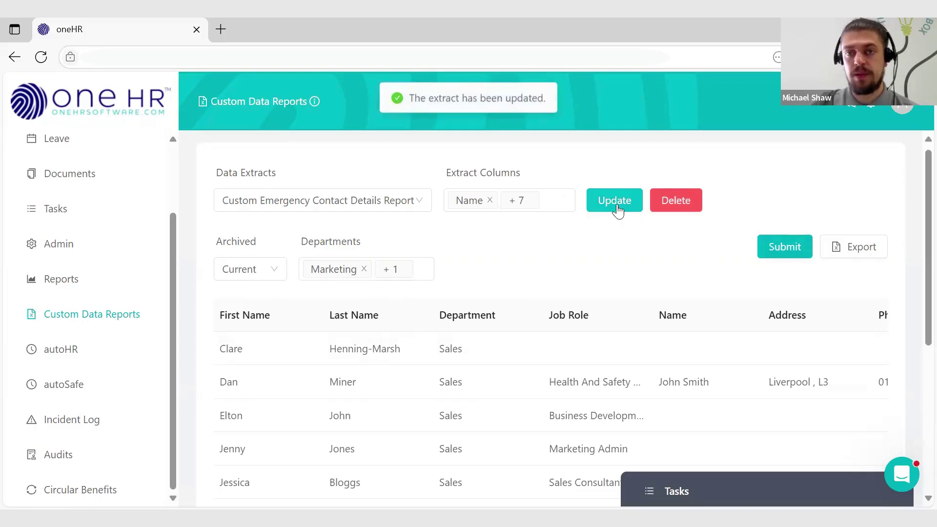
Step: Add Email from the employee Contact Details group to the extract columns
{"action": "left_click", "coordinate": [543, 200]}
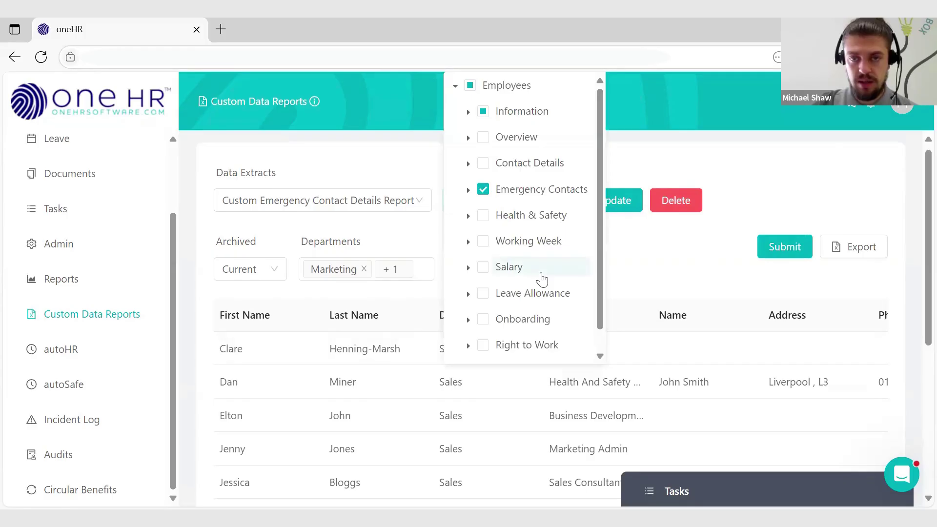
{"action": "left_click", "coordinate": [468, 166]}
{"action": "scroll", "coordinate": [534, 294], "scroll_direction": "down", "scroll_amount": 1}
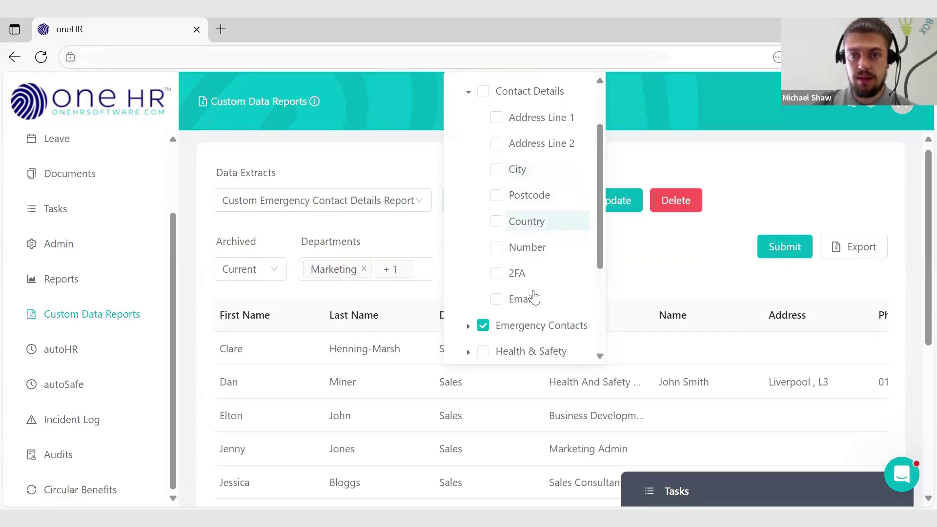
{"action": "left_click", "coordinate": [496, 300]}
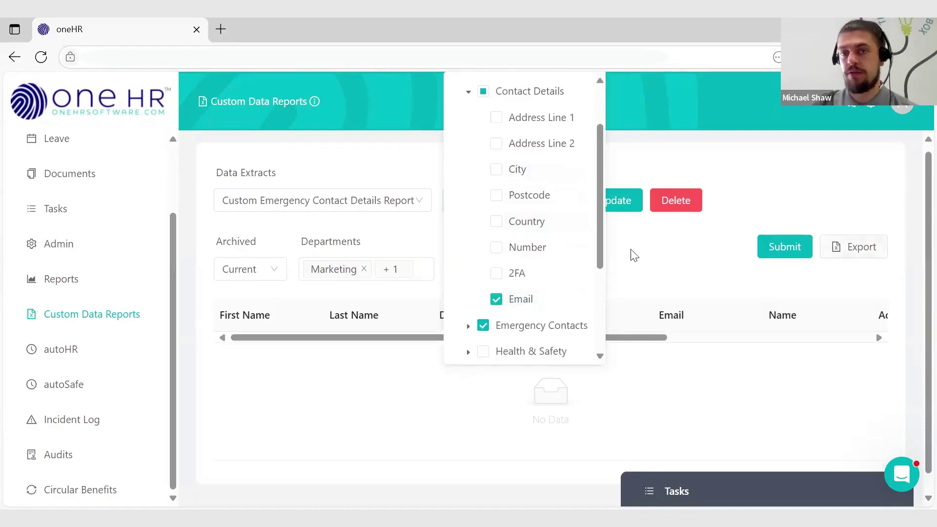
{"action": "scroll", "coordinate": [490, 131], "scroll_direction": "up", "scroll_amount": 1}
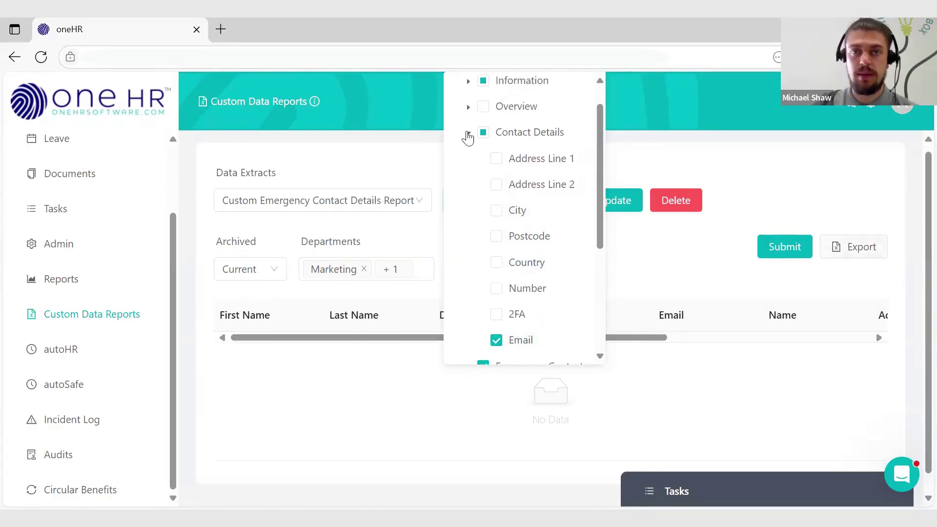
{"action": "left_click", "coordinate": [468, 138]}
Step: Add Fire Marshal from the employee Health & Safety group to the extract columns
{"action": "left_click", "coordinate": [469, 117]}
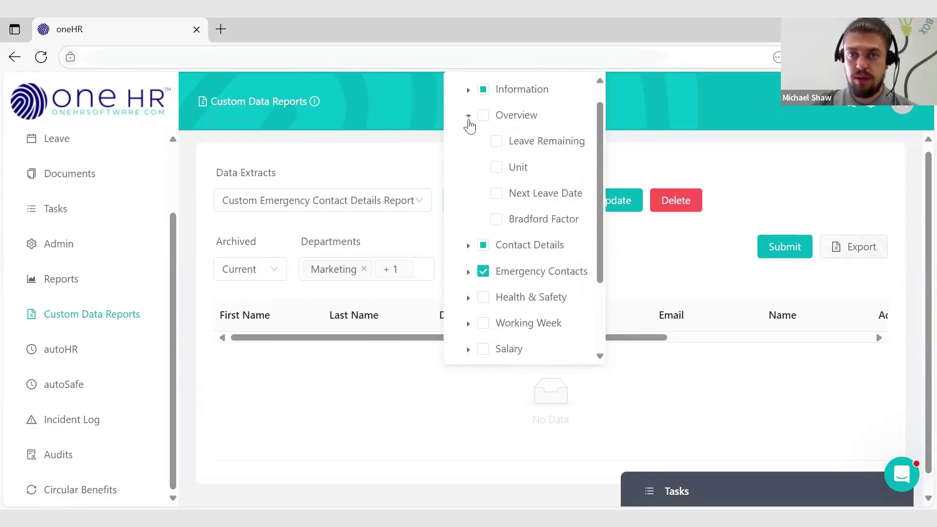
{"action": "left_click", "coordinate": [469, 117]}
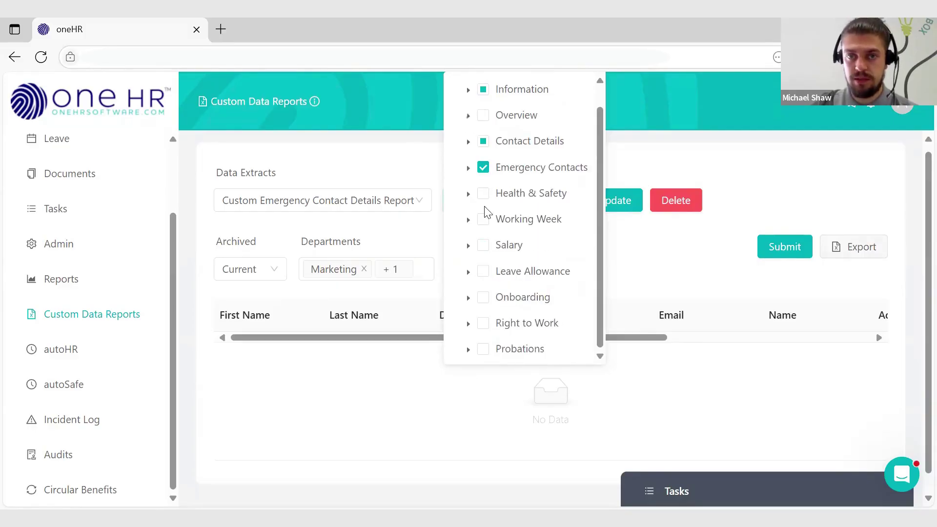
{"action": "left_click", "coordinate": [468, 194]}
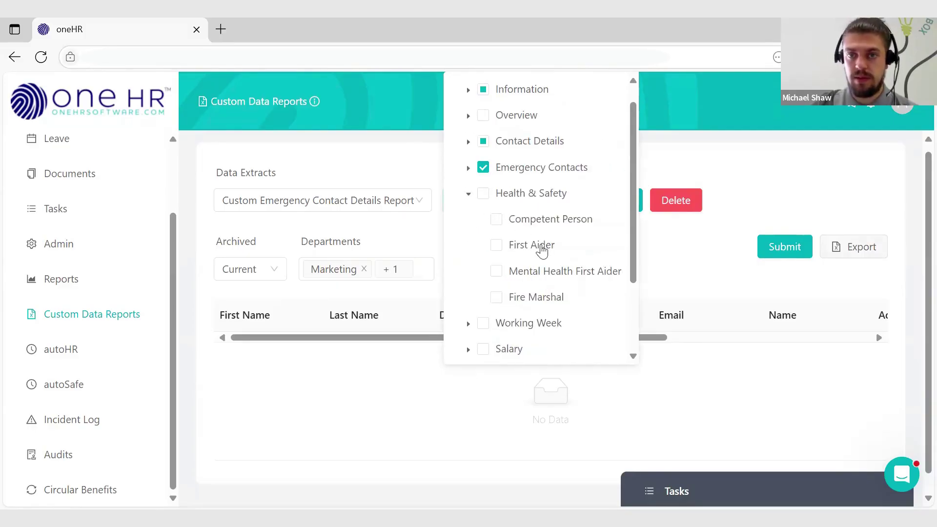
{"action": "left_click", "coordinate": [497, 298]}
{"action": "left_click", "coordinate": [695, 276]}
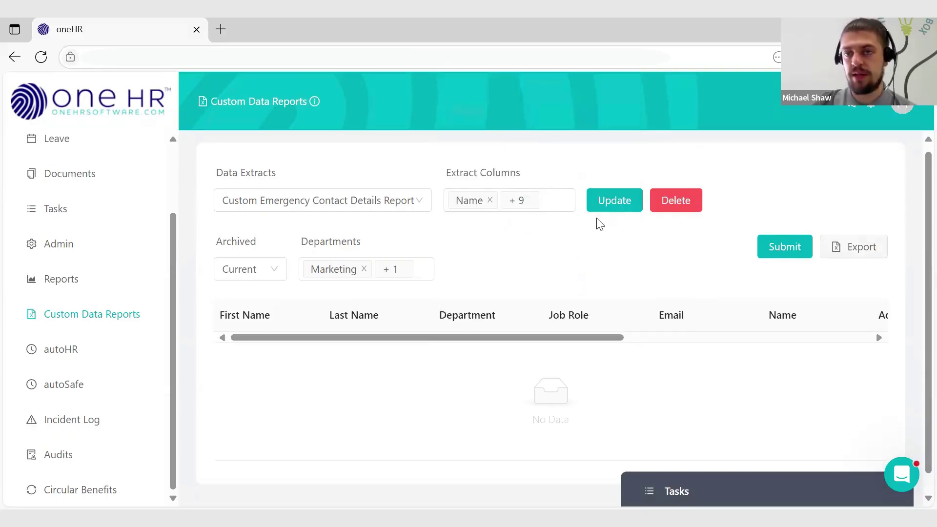
Step: Update the saved extract with its new columns, then generate it and review the rows through to Fire Marshal
{"action": "left_click", "coordinate": [614, 207]}
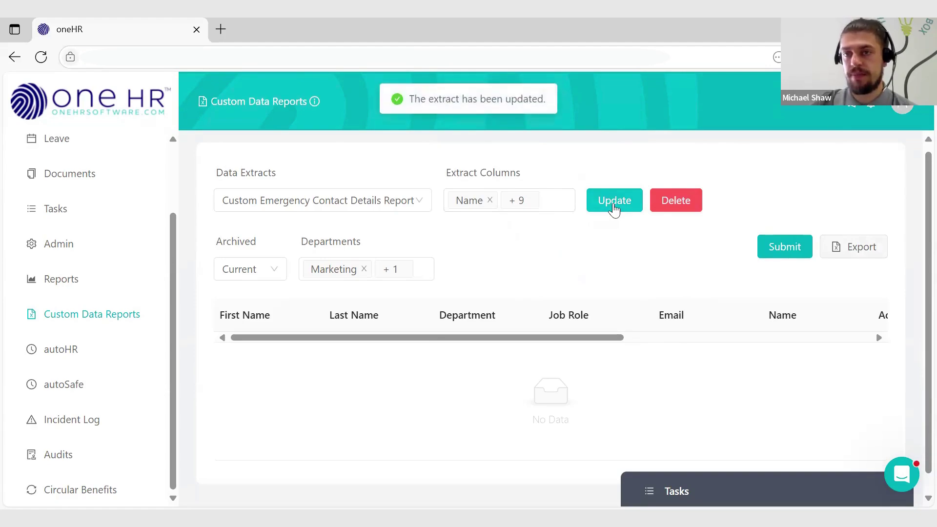
{"action": "left_click", "coordinate": [795, 253]}
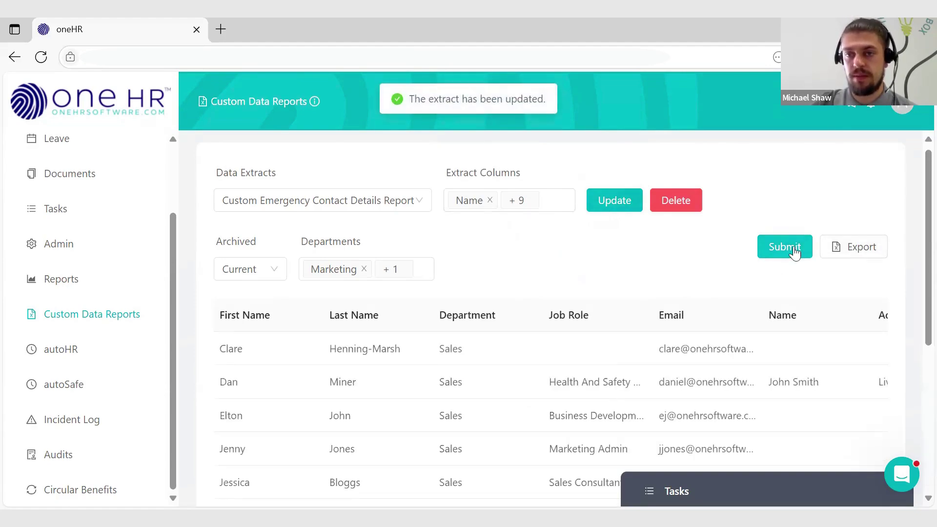
{"action": "scroll", "coordinate": [686, 384], "scroll_direction": "down", "scroll_amount": 1}
{"action": "scroll", "coordinate": [685, 385], "scroll_direction": "down", "scroll_amount": 1}
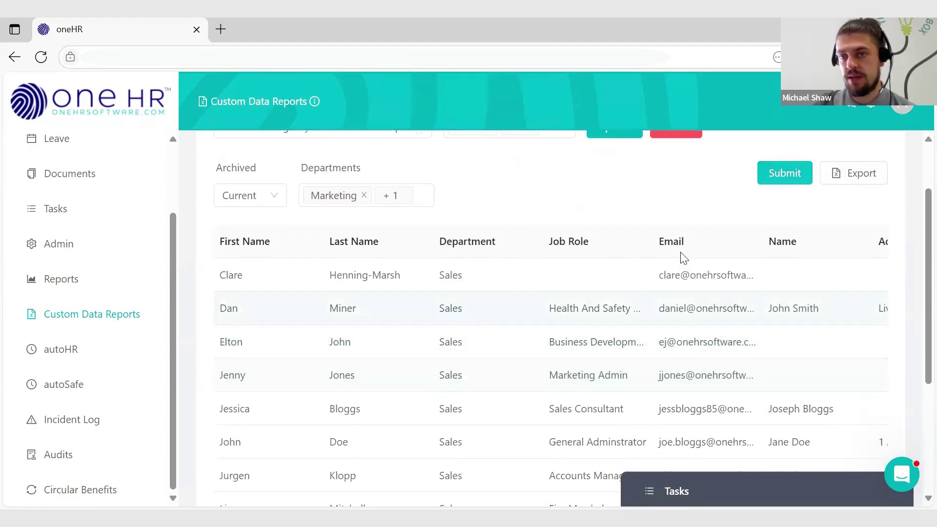
{"action": "scroll", "coordinate": [694, 319], "scroll_direction": "right", "scroll_amount": 10}
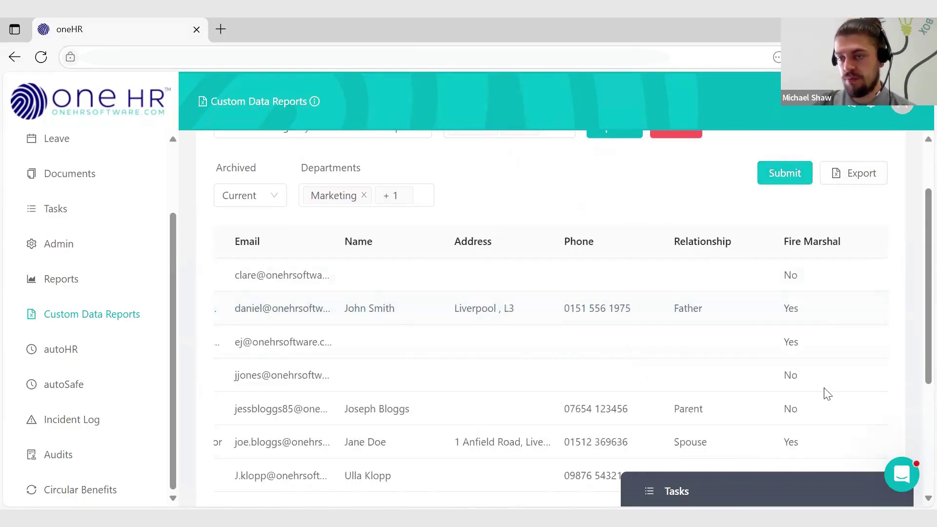
{"action": "scroll", "coordinate": [513, 330], "scroll_direction": "left", "scroll_amount": 10}
{"action": "scroll", "coordinate": [511, 327], "scroll_direction": "up", "scroll_amount": 2}
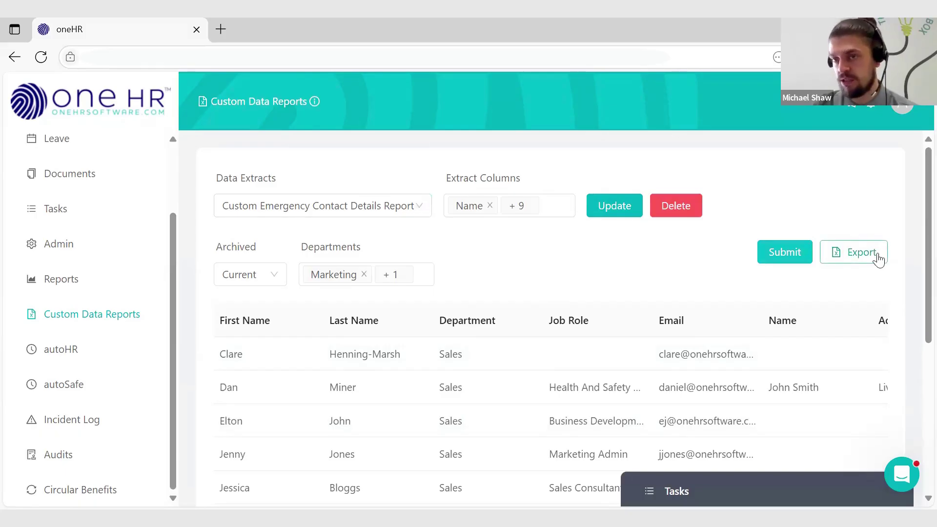
Step: Clear the extract selection, reopen Custom Emergency Contact Details Report from the custom extracts and generate it, checking the columns from Email to Fire Marshal
{"action": "left_click", "coordinate": [420, 207]}
{"action": "left_click", "coordinate": [287, 206]}
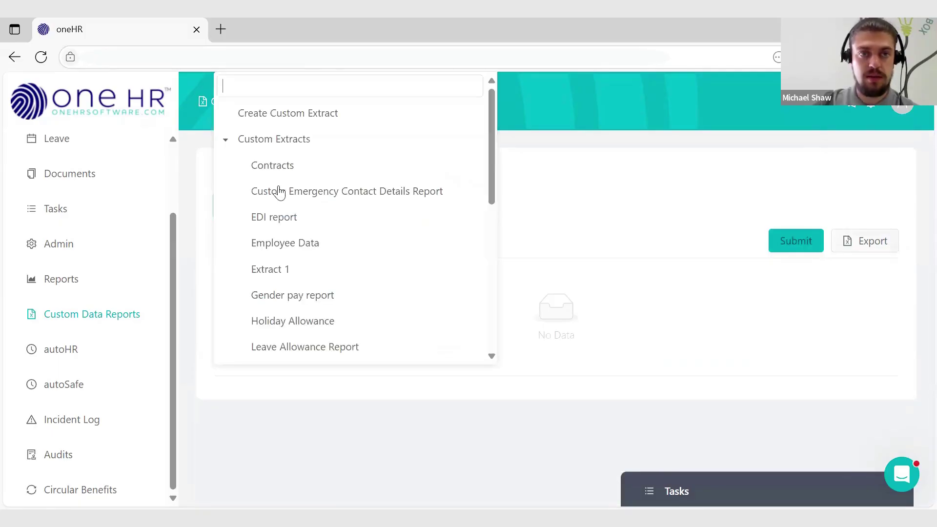
{"action": "left_click", "coordinate": [225, 140]}
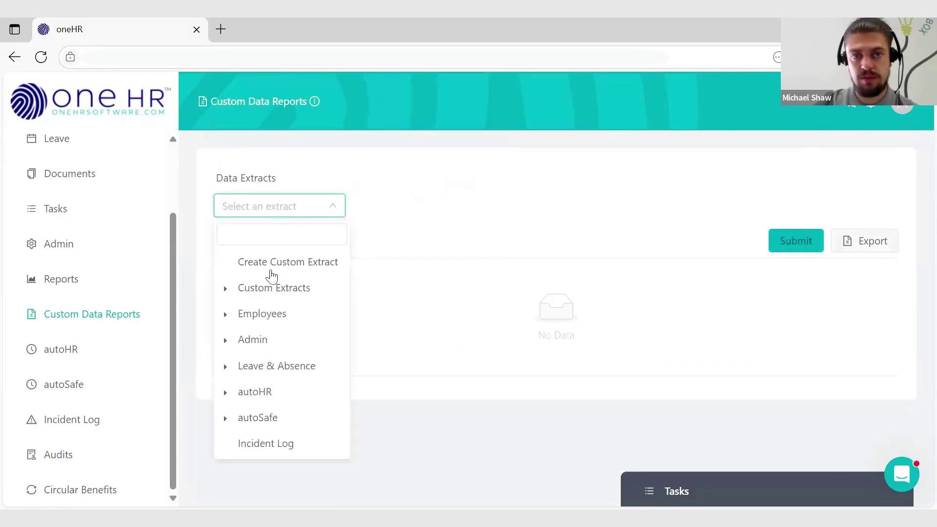
{"action": "left_click", "coordinate": [226, 293]}
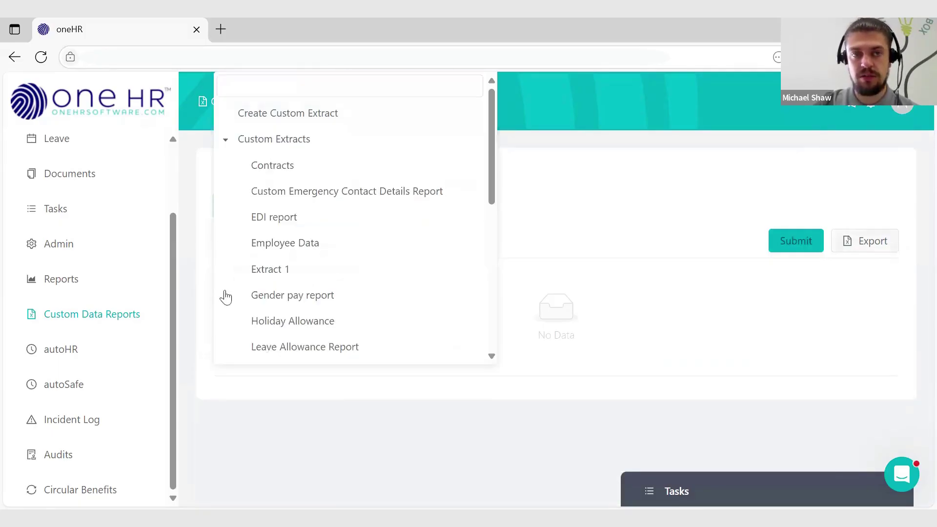
{"action": "left_click", "coordinate": [325, 195]}
{"action": "left_click", "coordinate": [784, 254]}
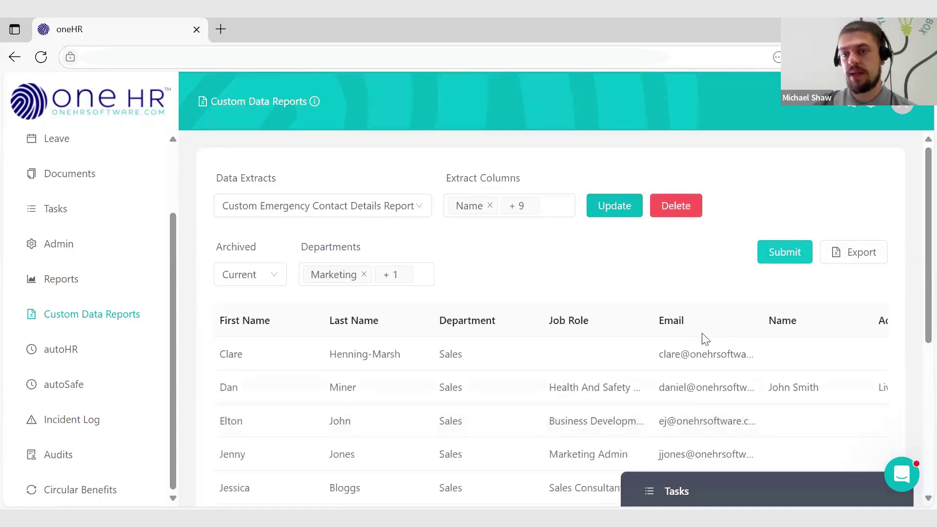
{"action": "scroll", "coordinate": [697, 335], "scroll_direction": "down", "scroll_amount": 1}
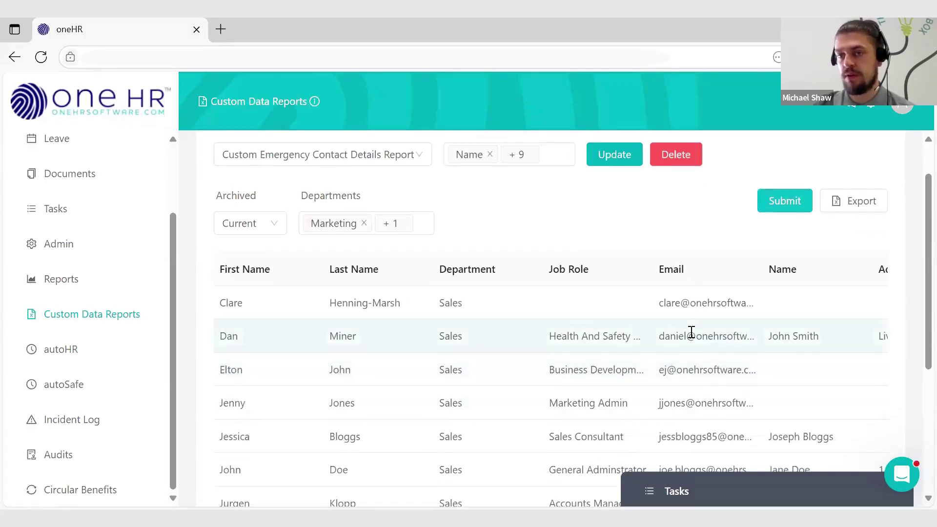
{"action": "scroll", "coordinate": [691, 332], "scroll_direction": "right", "scroll_amount": 8}
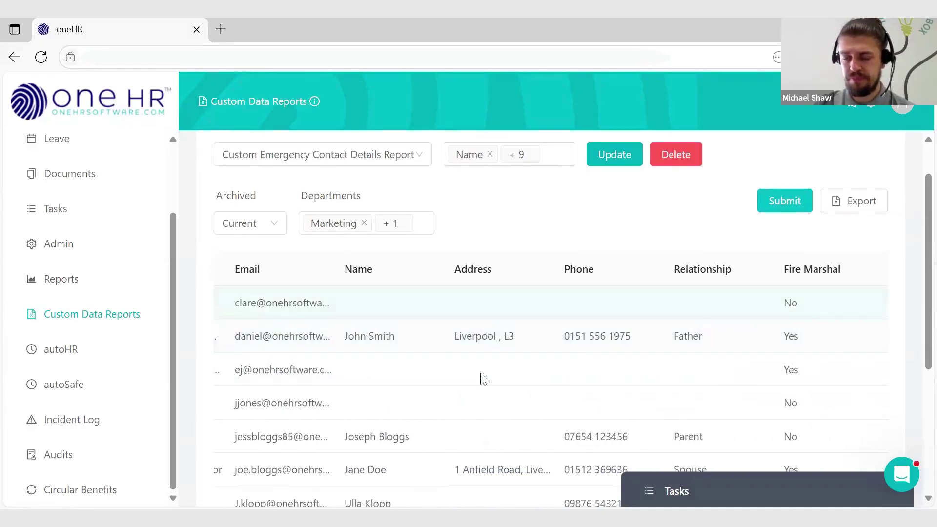
{"action": "scroll", "coordinate": [464, 383], "scroll_direction": "left", "scroll_amount": 8}
{"action": "scroll", "coordinate": [465, 384], "scroll_direction": "up", "scroll_amount": 1}
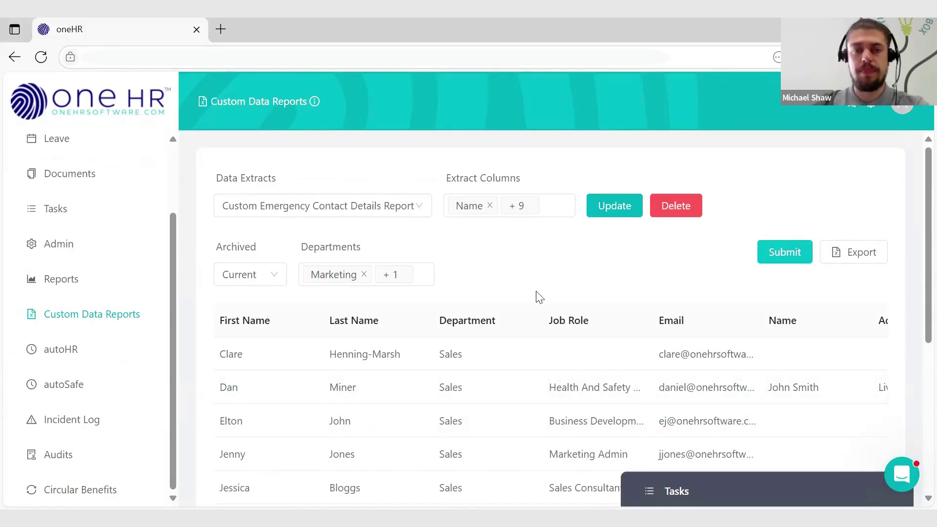
{"action": "scroll", "coordinate": [524, 278], "scroll_direction": "down", "scroll_amount": 2}
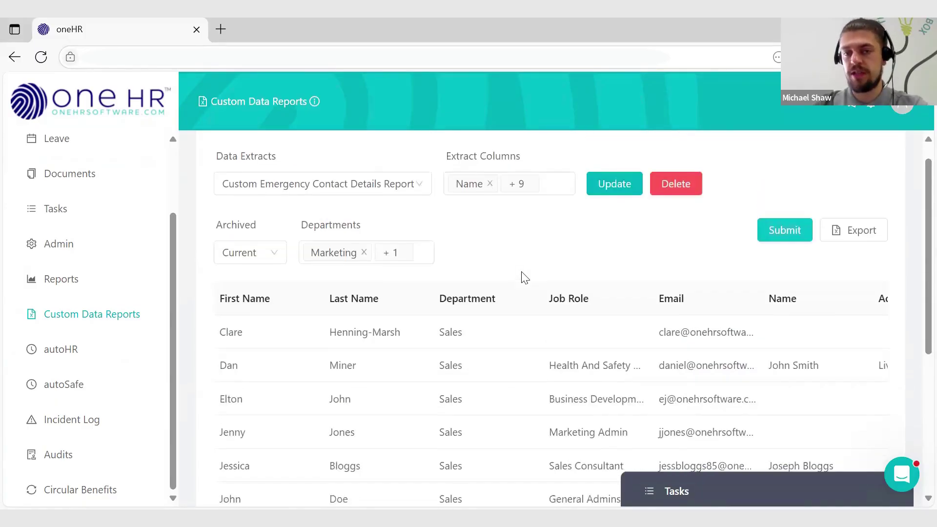
{"action": "scroll", "coordinate": [523, 278], "scroll_direction": "up", "scroll_amount": 2}
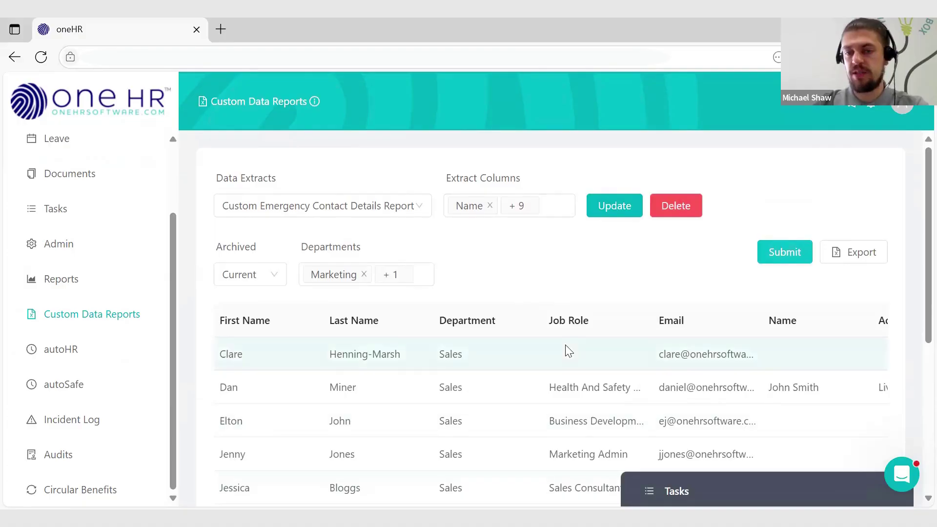
{"action": "scroll", "coordinate": [552, 357], "scroll_direction": "down", "scroll_amount": 3}
{"action": "scroll", "coordinate": [537, 364], "scroll_direction": "up", "scroll_amount": 3}
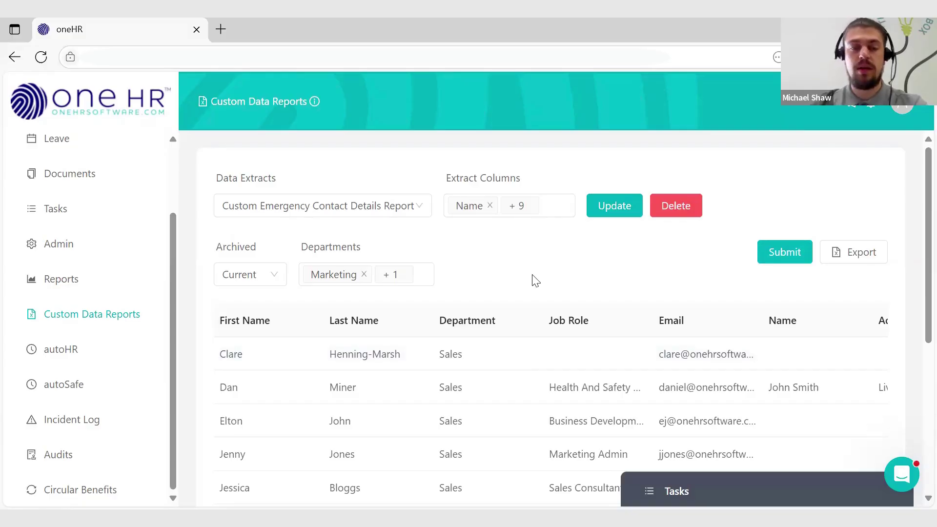
Step: Clear the selected extract and look through the saved reports under Custom Extracts, collapsing that group once checked
{"action": "left_click", "coordinate": [420, 207]}
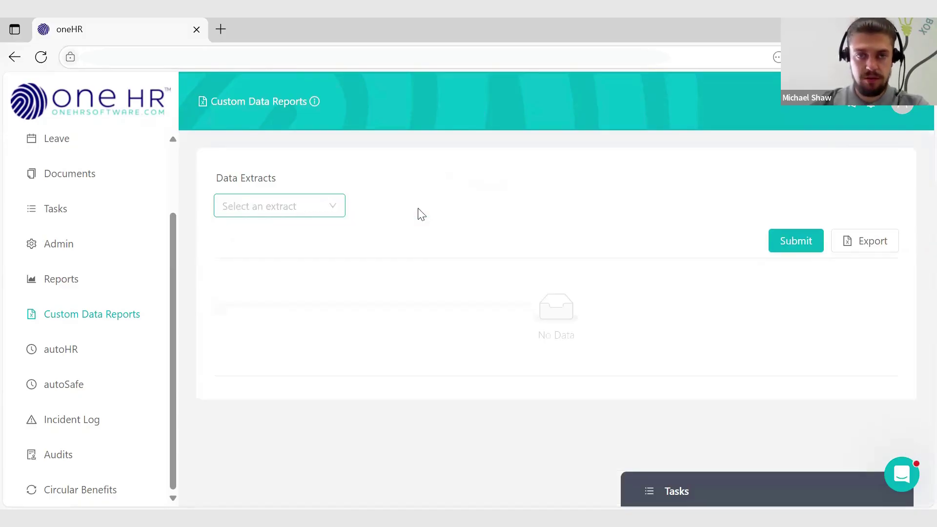
{"action": "left_click", "coordinate": [288, 207]}
{"action": "left_click", "coordinate": [293, 190]}
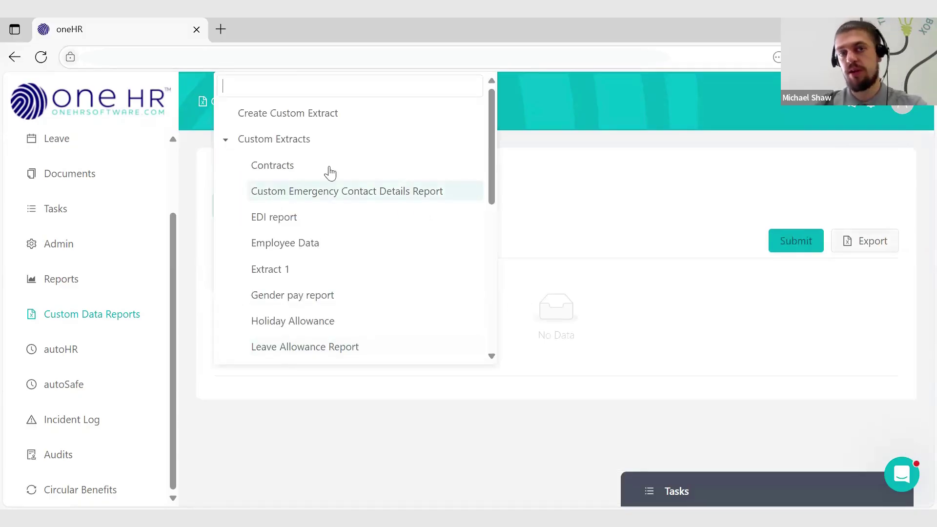
{"action": "scroll", "coordinate": [341, 281], "scroll_direction": "down", "scroll_amount": 5}
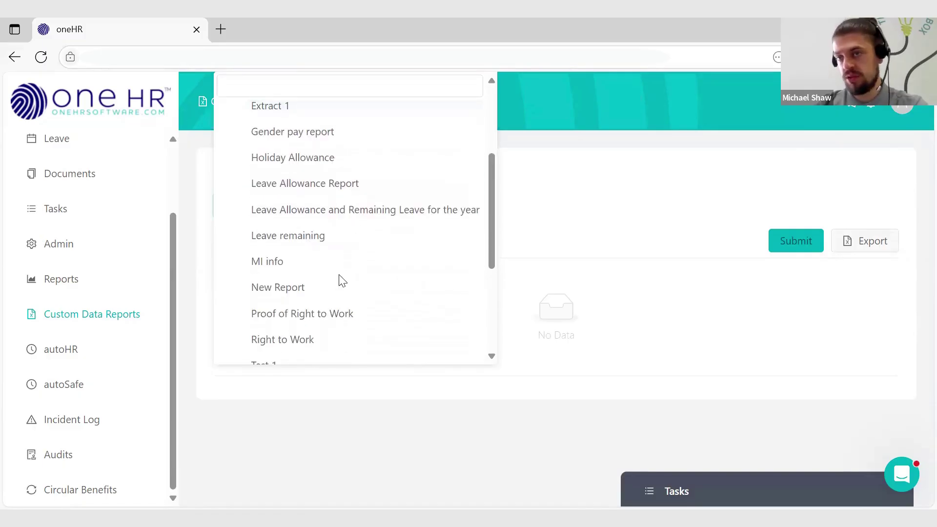
{"action": "scroll", "coordinate": [342, 280], "scroll_direction": "down", "scroll_amount": 3}
{"action": "scroll", "coordinate": [340, 281], "scroll_direction": "up", "scroll_amount": 2}
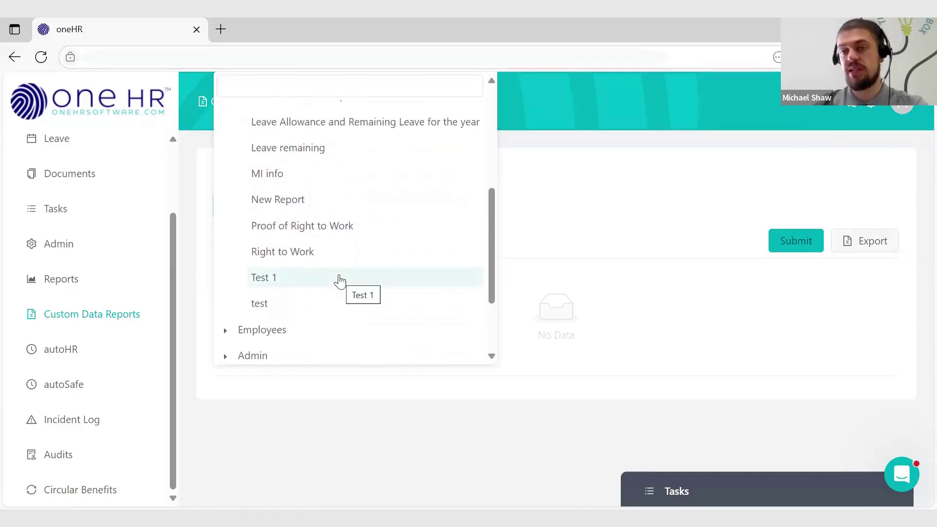
{"action": "scroll", "coordinate": [340, 282], "scroll_direction": "up", "scroll_amount": 3}
{"action": "scroll", "coordinate": [340, 283], "scroll_direction": "up", "scroll_amount": 3}
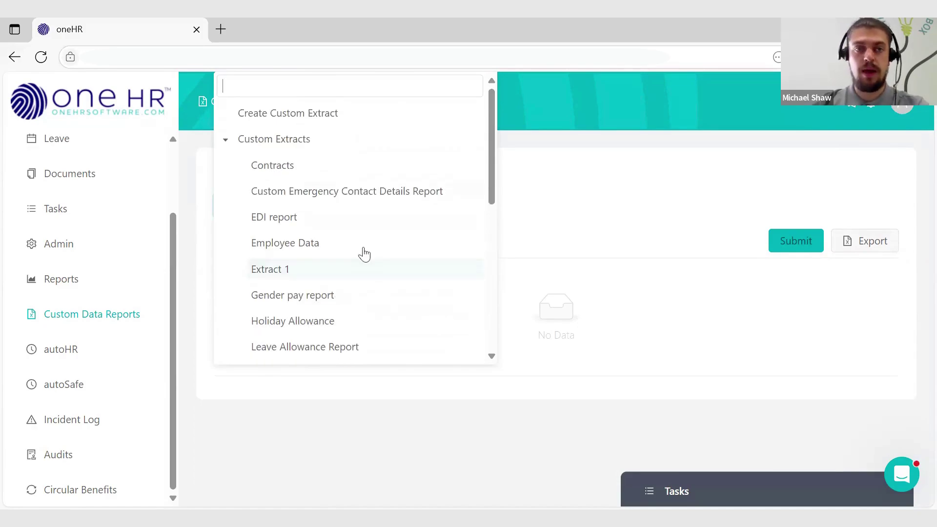
{"action": "left_click", "coordinate": [227, 143]}
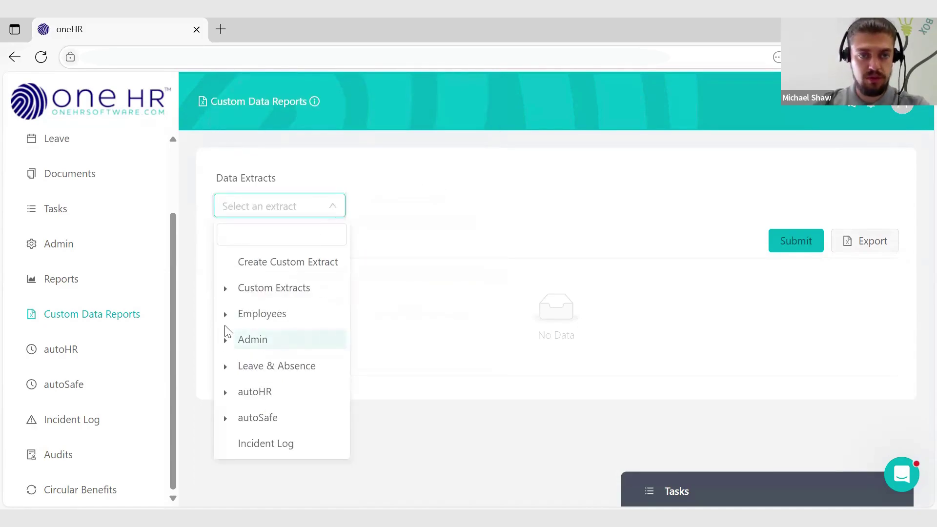
Step: Look over the standard extracts in the Admin group and the Employees group, collapsing each one after viewing
{"action": "left_click", "coordinate": [226, 339]}
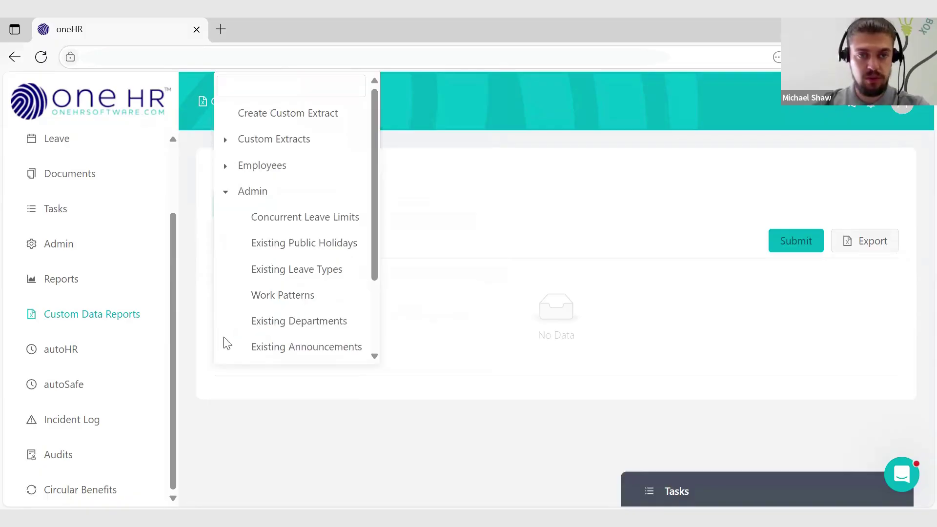
{"action": "left_click", "coordinate": [224, 195]}
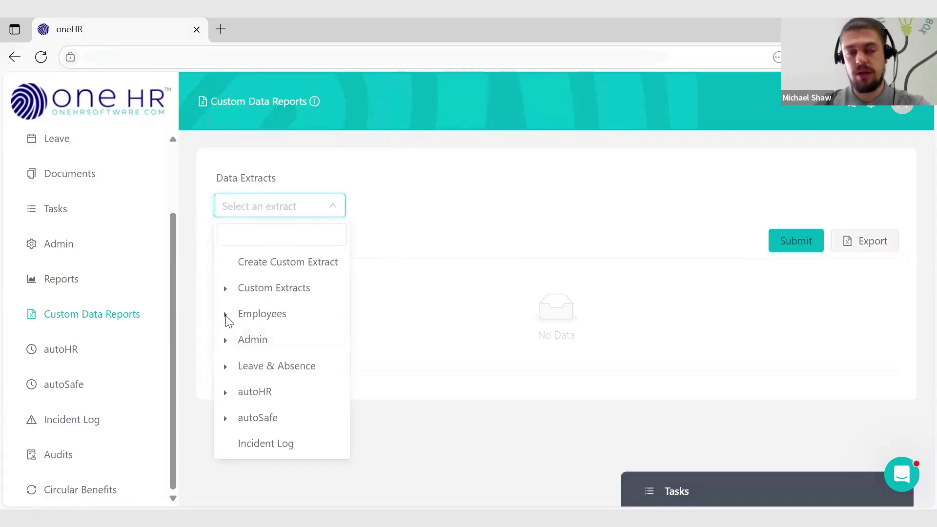
{"action": "left_click", "coordinate": [226, 318]}
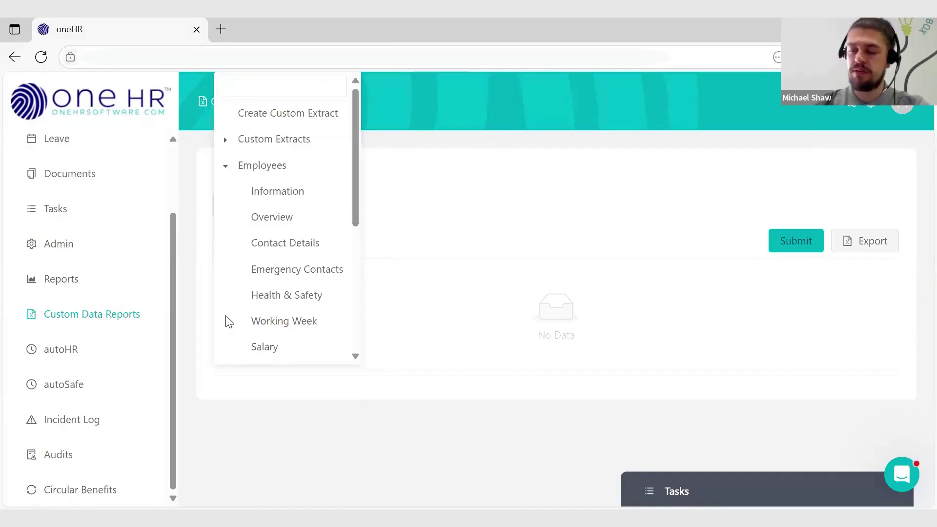
{"action": "left_click", "coordinate": [225, 167]}
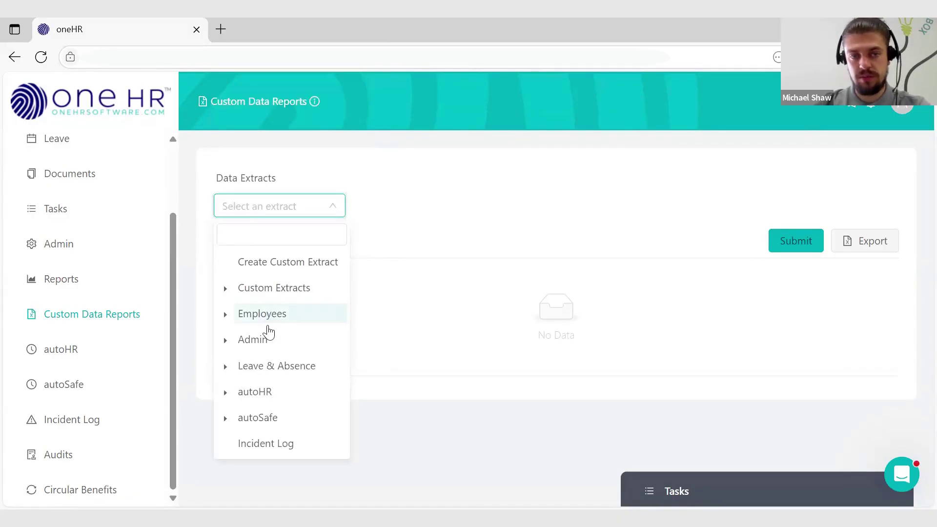
Step: Generate the standard Emergency Contacts extract from the Employees group for current staff and review its rows
{"action": "left_click", "coordinate": [225, 316]}
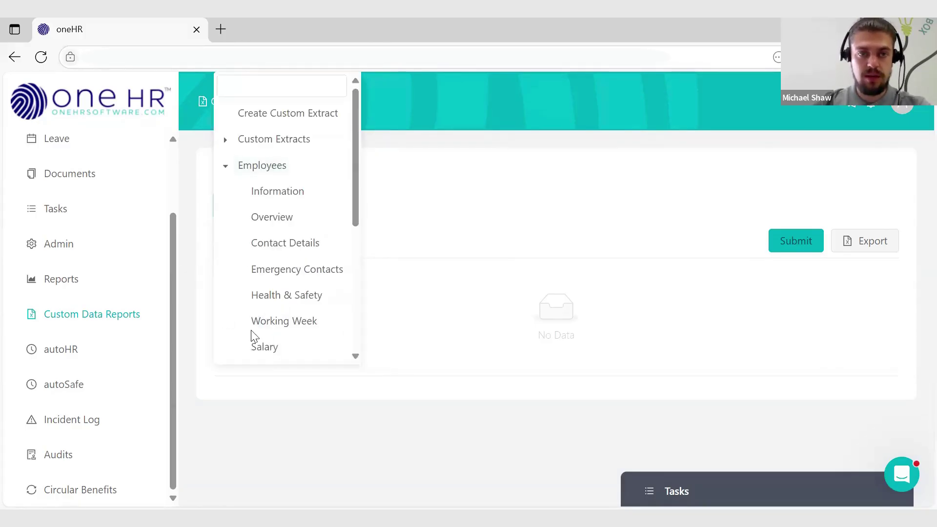
{"action": "scroll", "coordinate": [252, 335], "scroll_direction": "down", "scroll_amount": 3}
{"action": "scroll", "coordinate": [252, 332], "scroll_direction": "up", "scroll_amount": 2}
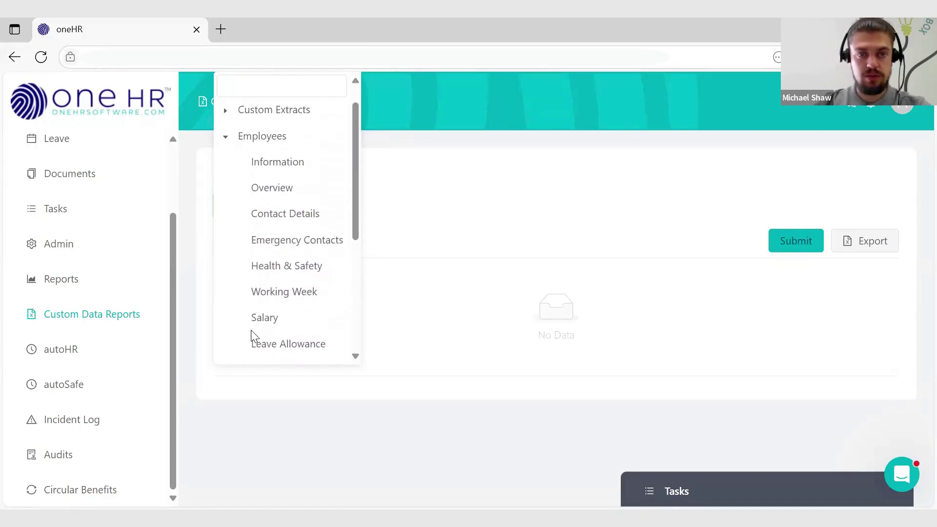
{"action": "left_click", "coordinate": [279, 250]}
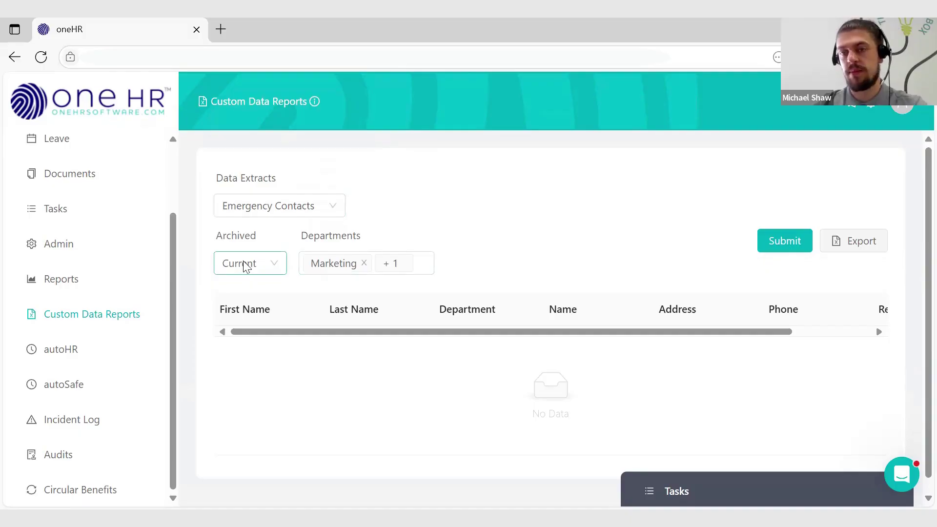
{"action": "left_click", "coordinate": [785, 246]}
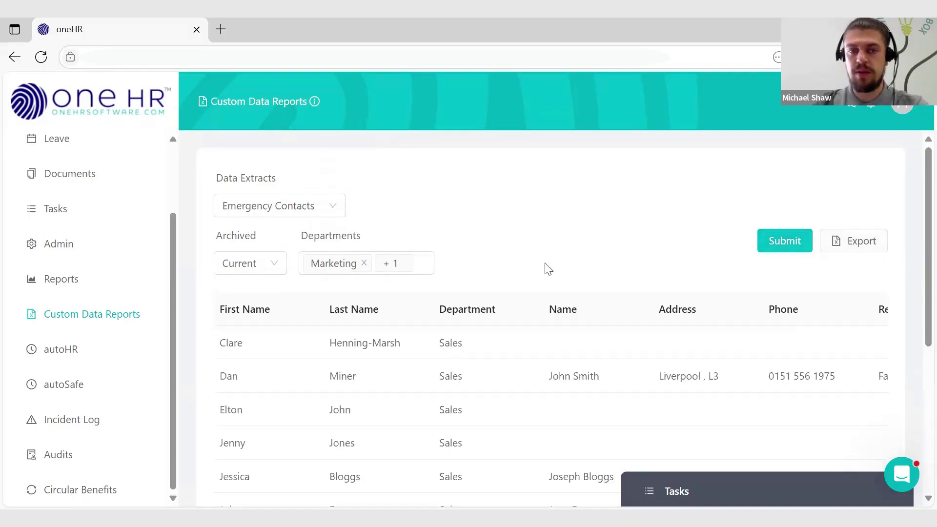
{"action": "scroll", "coordinate": [547, 268], "scroll_direction": "down", "scroll_amount": 4}
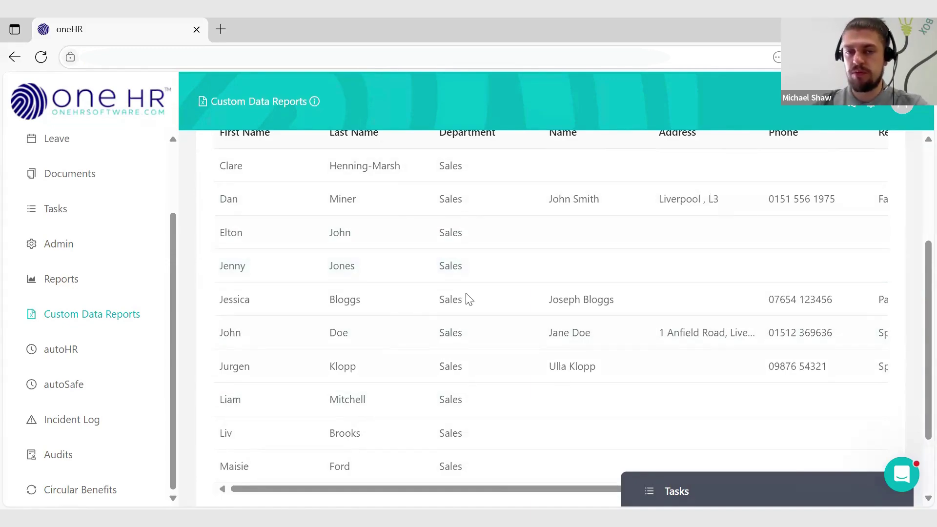
{"action": "scroll", "coordinate": [466, 298], "scroll_direction": "up", "scroll_amount": 3}
{"action": "scroll", "coordinate": [468, 299], "scroll_direction": "up", "scroll_amount": 2}
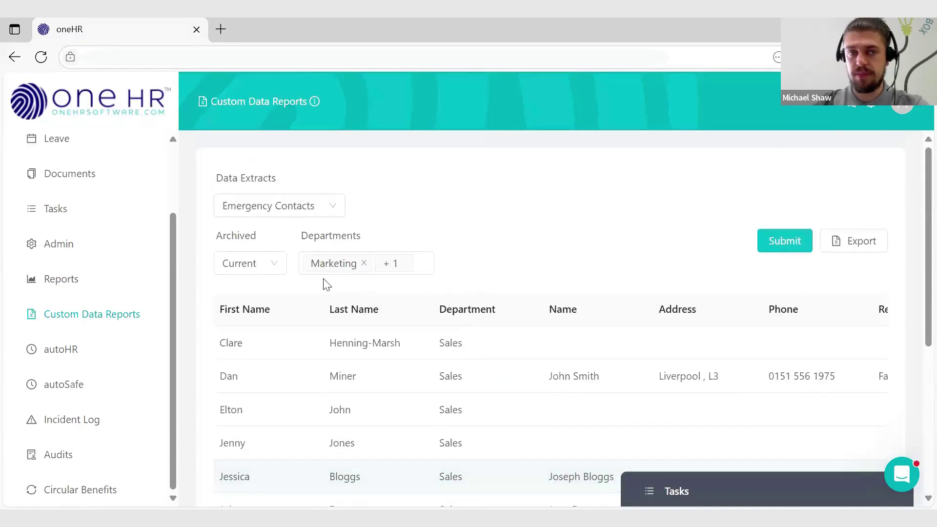
{"action": "scroll", "coordinate": [512, 370], "scroll_direction": "down", "scroll_amount": 6}
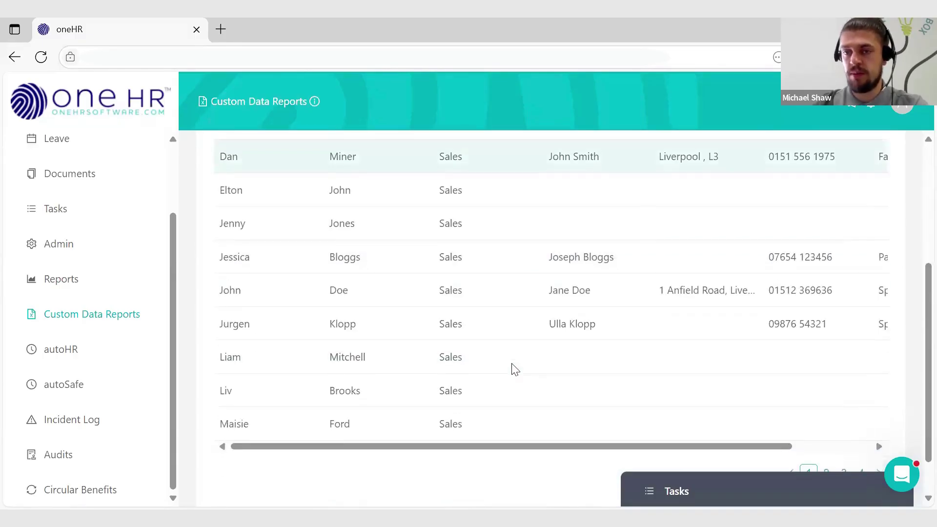
{"action": "scroll", "coordinate": [515, 370], "scroll_direction": "up", "scroll_amount": 1}
{"action": "scroll", "coordinate": [515, 370], "scroll_direction": "up", "scroll_amount": 3}
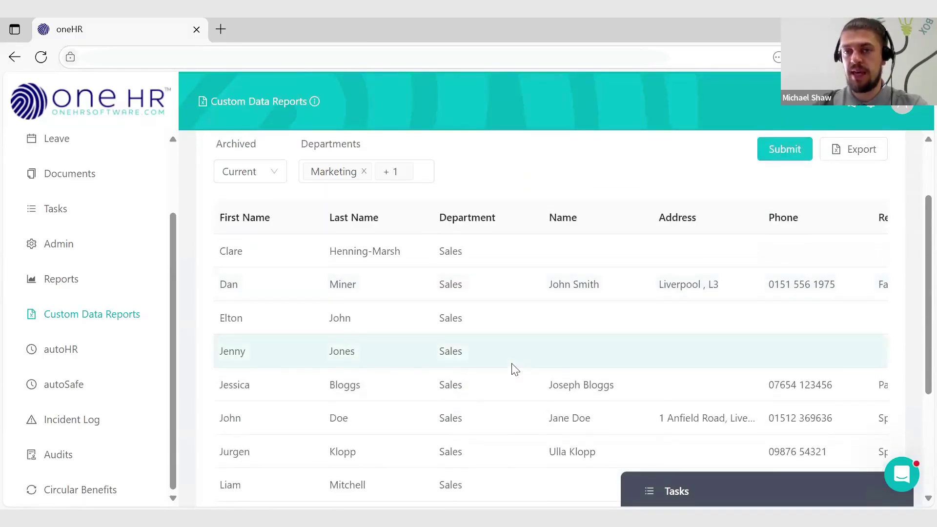
{"action": "scroll", "coordinate": [515, 370], "scroll_direction": "up", "scroll_amount": 3}
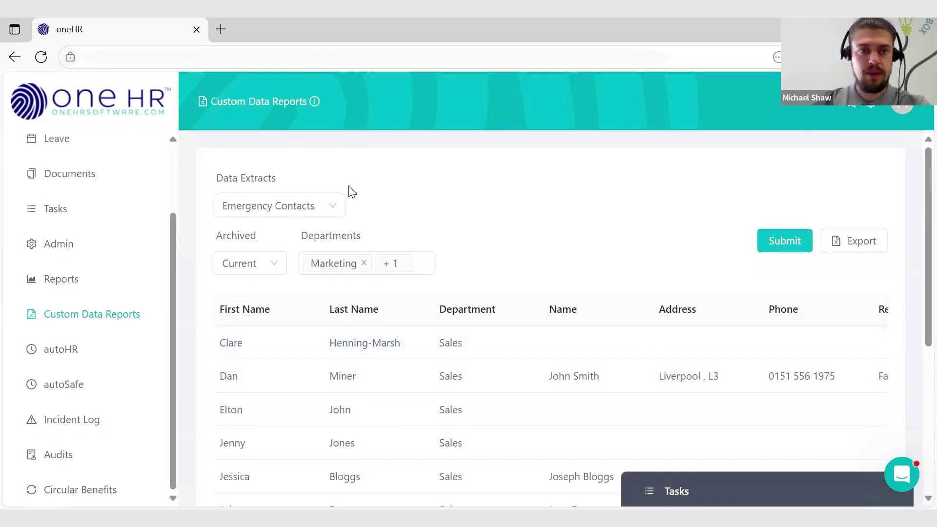
Step: Clear the Emergency Contacts extract and check the remaining extract categories down to Incident Log, leaving no extract selected
{"action": "left_click", "coordinate": [333, 207]}
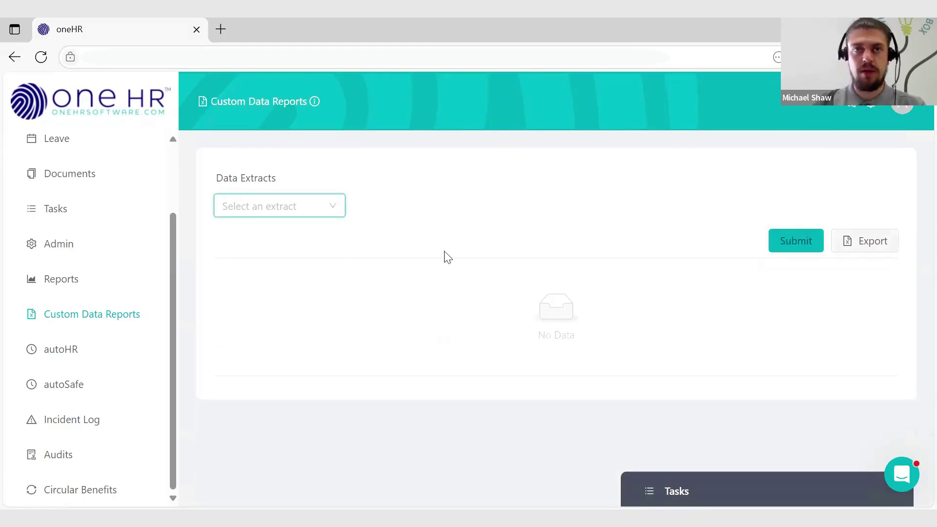
{"action": "left_click", "coordinate": [306, 213]}
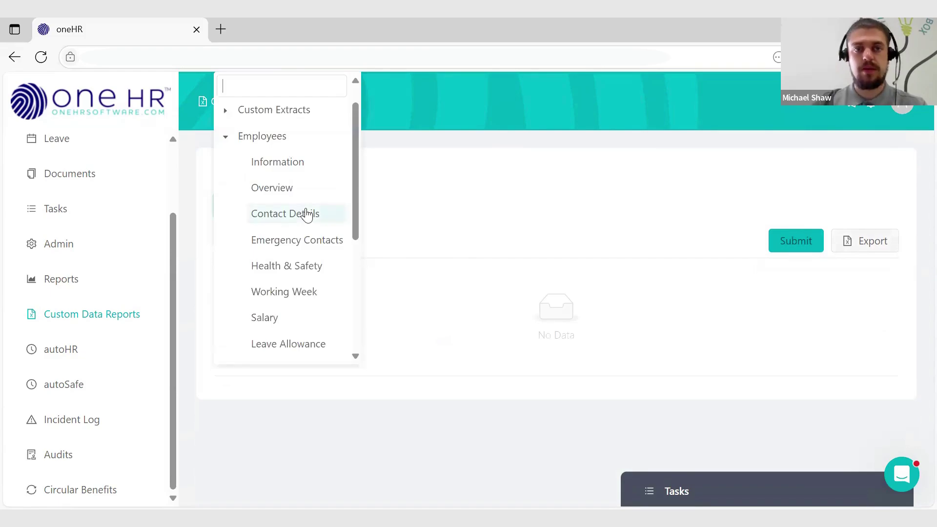
{"action": "scroll", "coordinate": [296, 255], "scroll_direction": "down", "scroll_amount": 5}
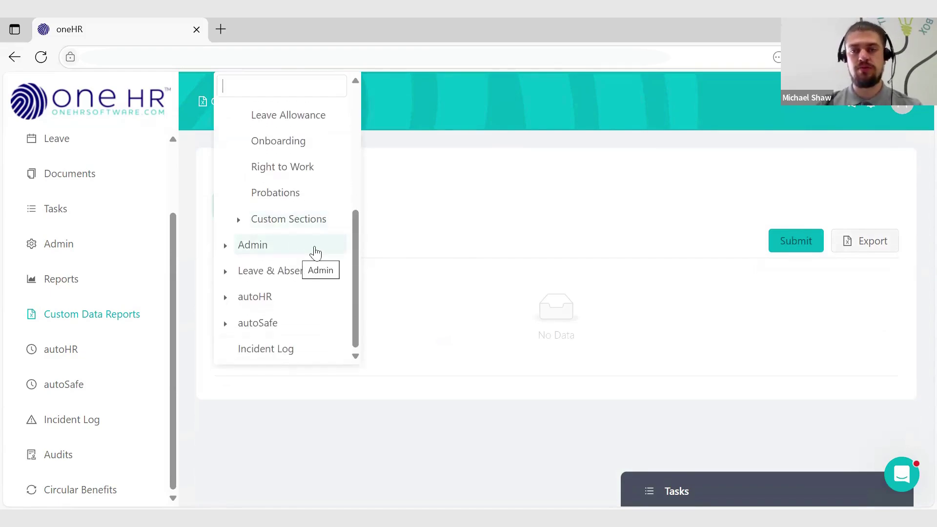
{"action": "left_click", "coordinate": [208, 290]}
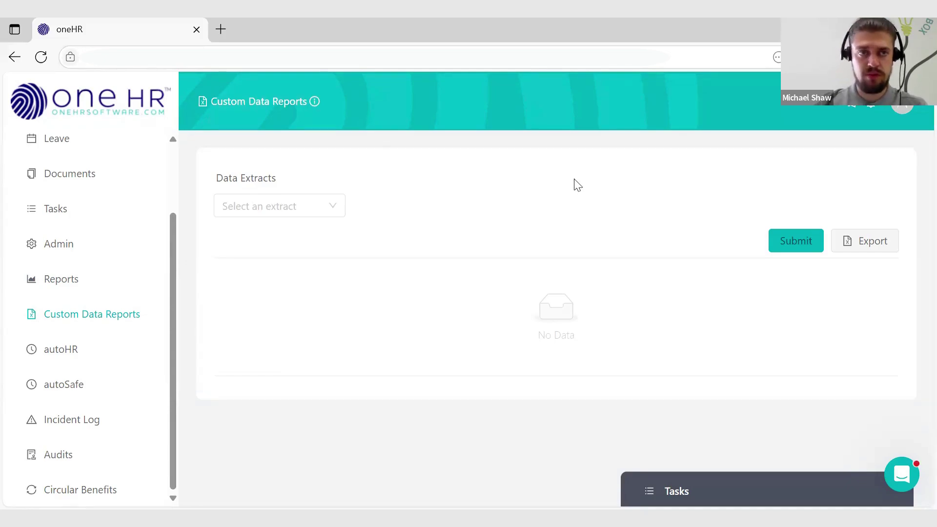
Step: Open the Reports page and examine the Leave, Turnover, Absence and Saved Reports overviews
{"action": "left_click", "coordinate": [62, 280]}
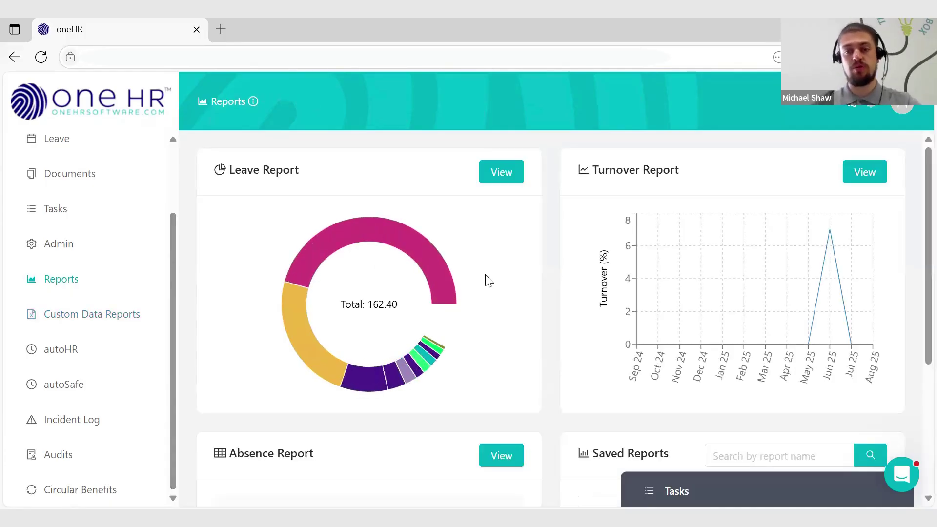
{"action": "scroll", "coordinate": [488, 280], "scroll_direction": "down", "scroll_amount": 1}
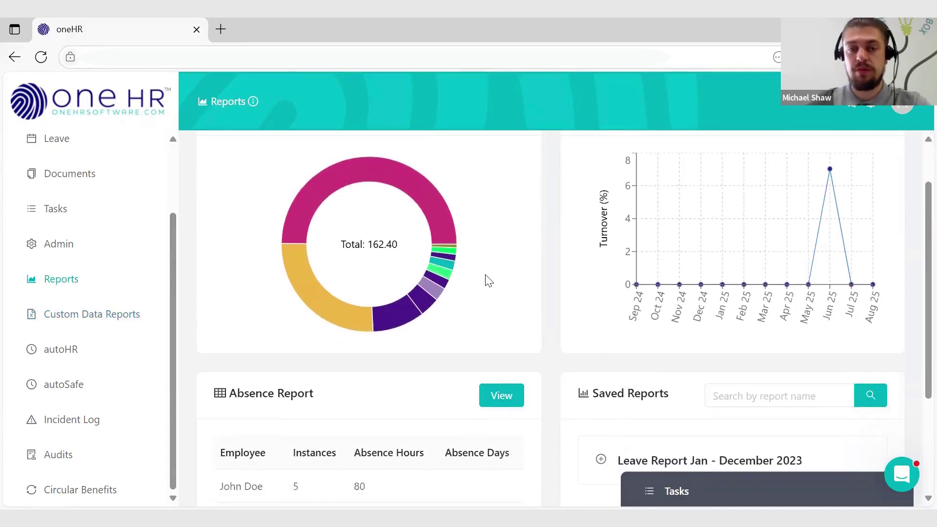
{"action": "scroll", "coordinate": [489, 281], "scroll_direction": "up", "scroll_amount": 1}
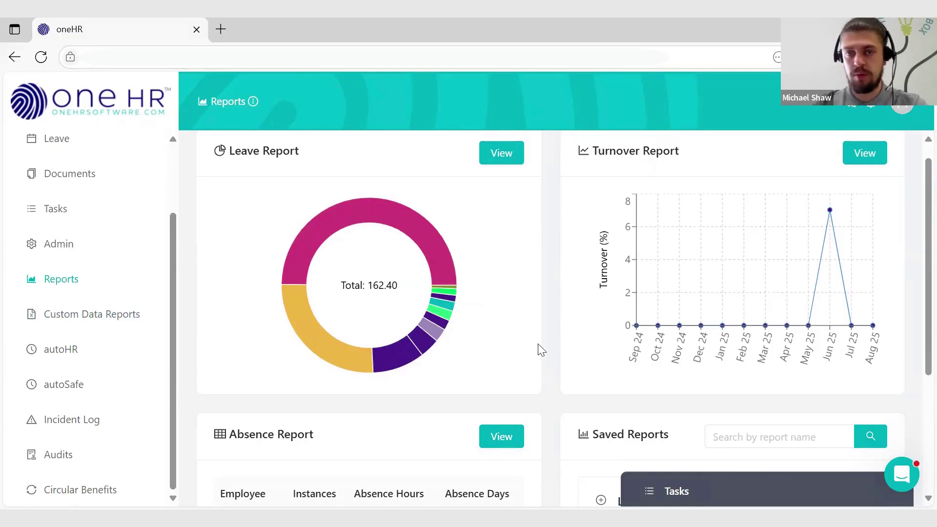
{"action": "scroll", "coordinate": [476, 324], "scroll_direction": "down", "scroll_amount": 4}
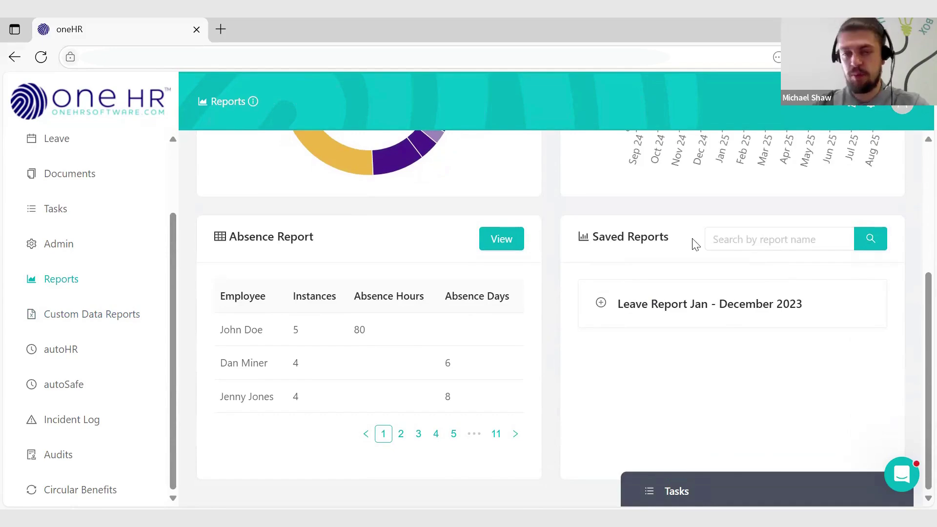
{"action": "scroll", "coordinate": [335, 335], "scroll_direction": "up", "scroll_amount": 4}
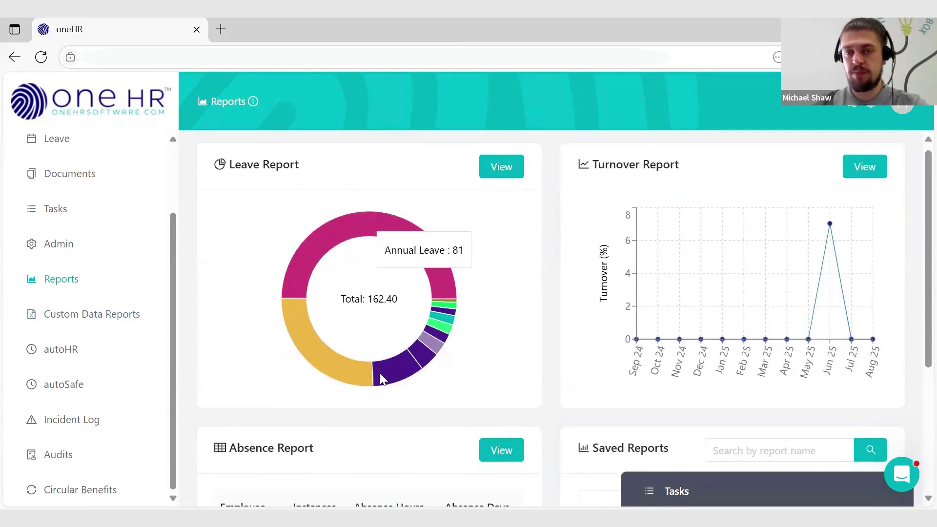
{"action": "scroll", "coordinate": [391, 433], "scroll_direction": "down", "scroll_amount": 4}
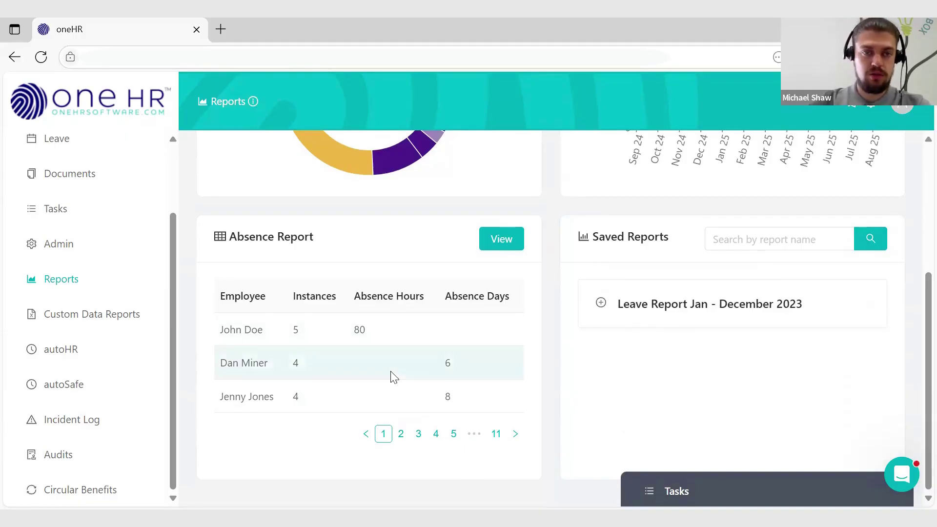
Step: Open the full Absence Report and filter it to current employees in the Sales department
{"action": "scroll", "coordinate": [481, 309], "scroll_direction": "up", "scroll_amount": 1}
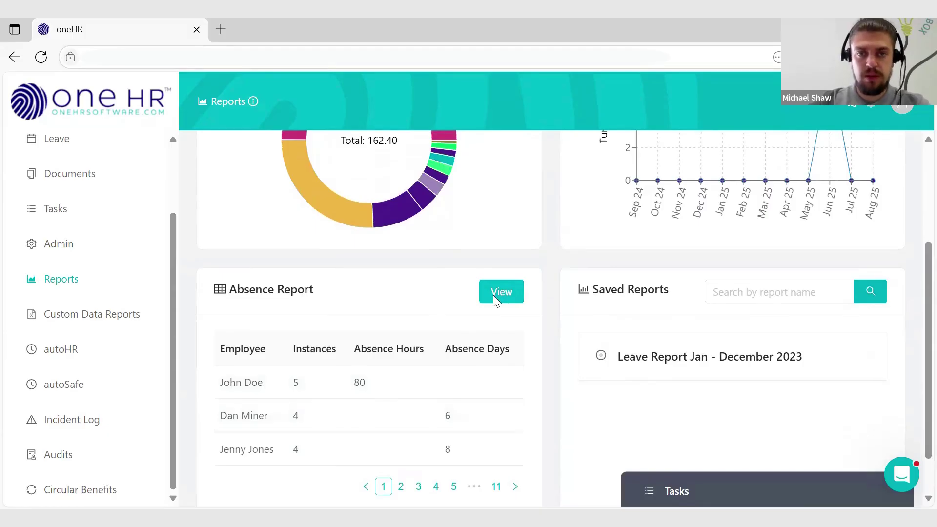
{"action": "left_click", "coordinate": [497, 292]}
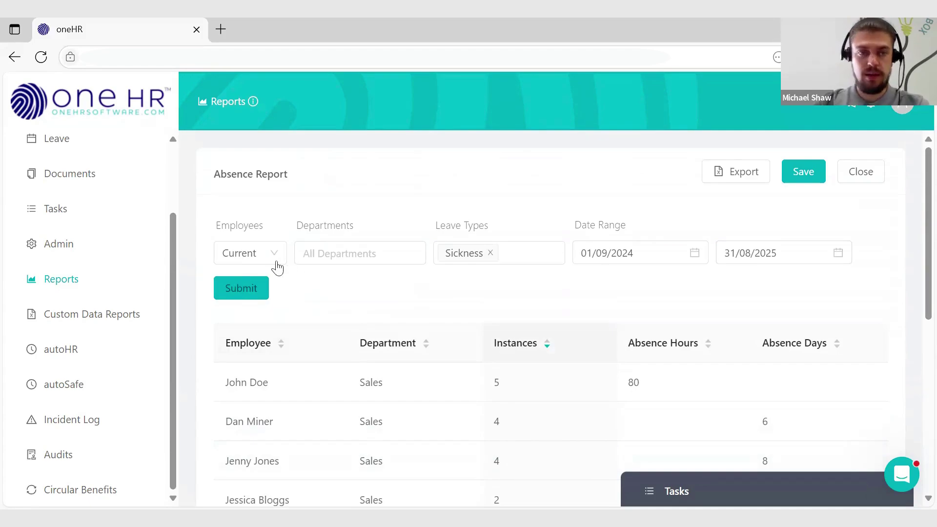
{"action": "left_click", "coordinate": [254, 255]}
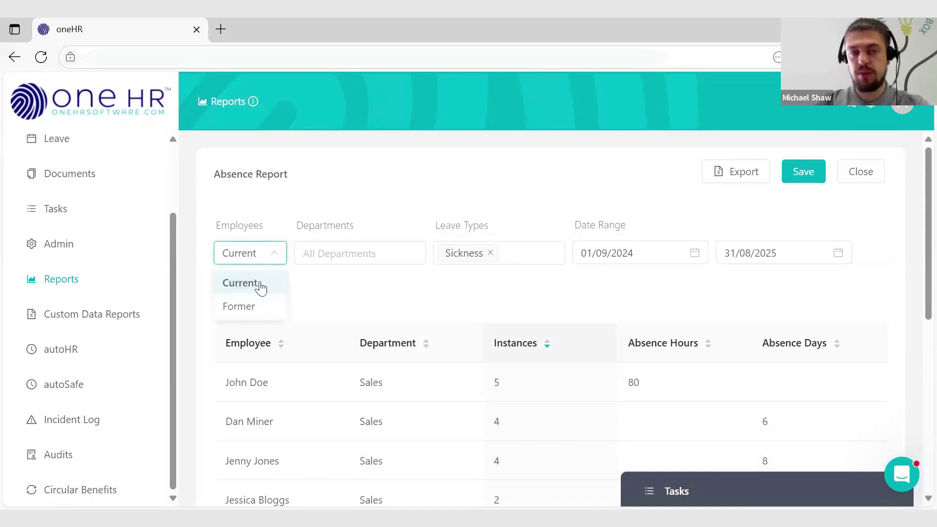
{"action": "left_click", "coordinate": [335, 255]}
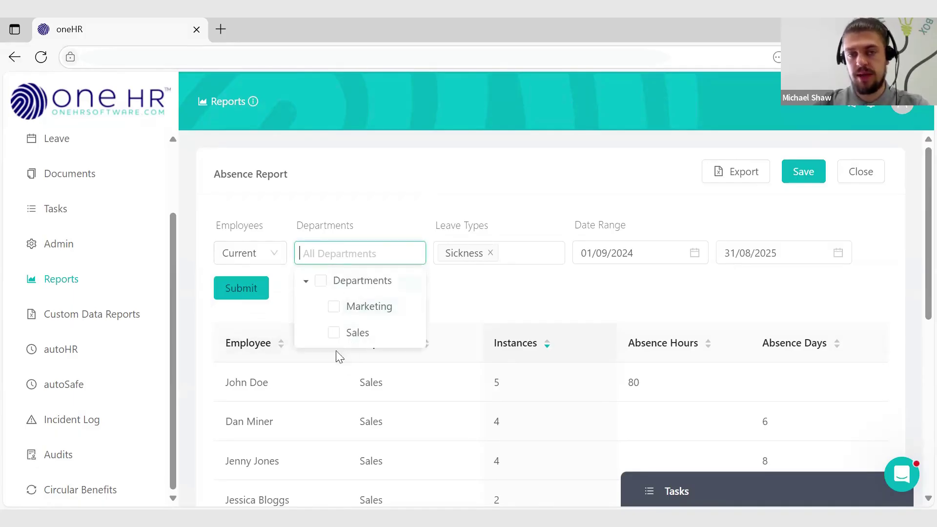
{"action": "left_click", "coordinate": [334, 334]}
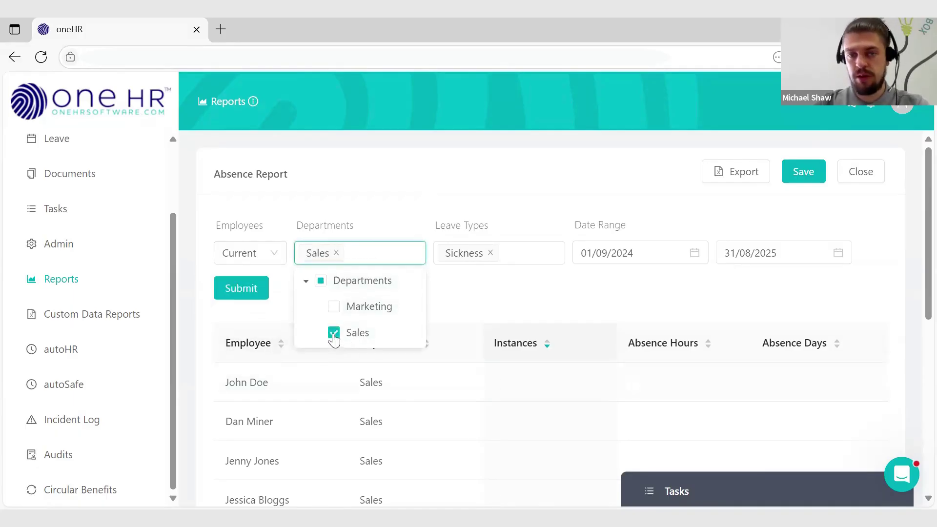
{"action": "left_click", "coordinate": [514, 195]}
Step: Add the Appointment record type alongside Sickness in the Absence Report's leave type filter
{"action": "left_click", "coordinate": [512, 249]}
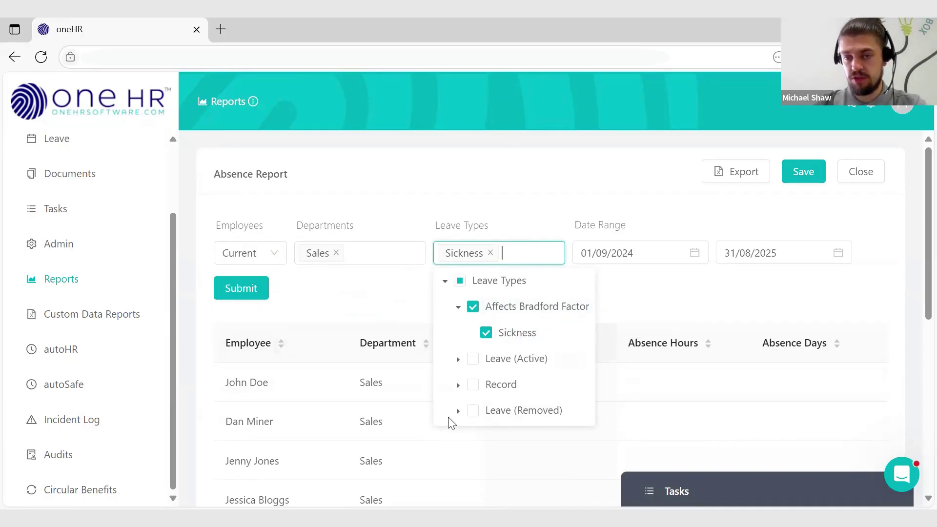
{"action": "left_click", "coordinate": [458, 386]}
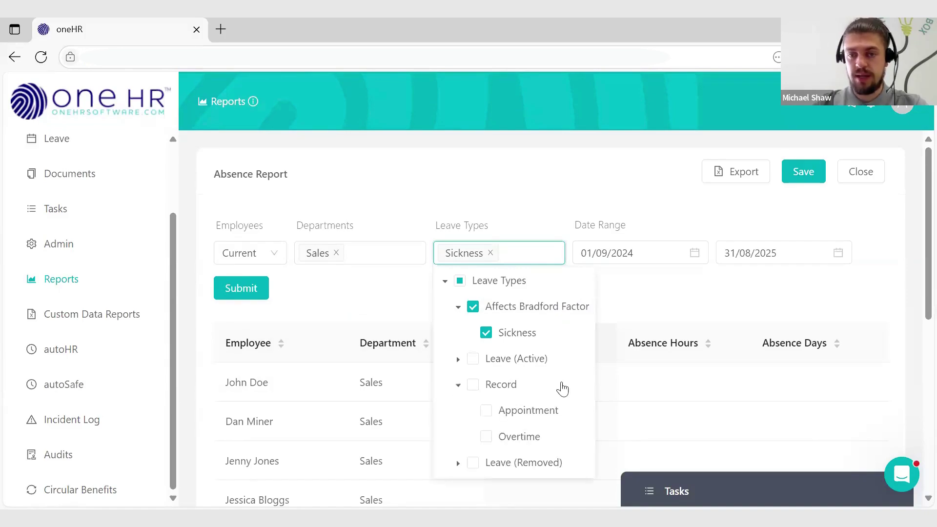
{"action": "left_click", "coordinate": [488, 412]}
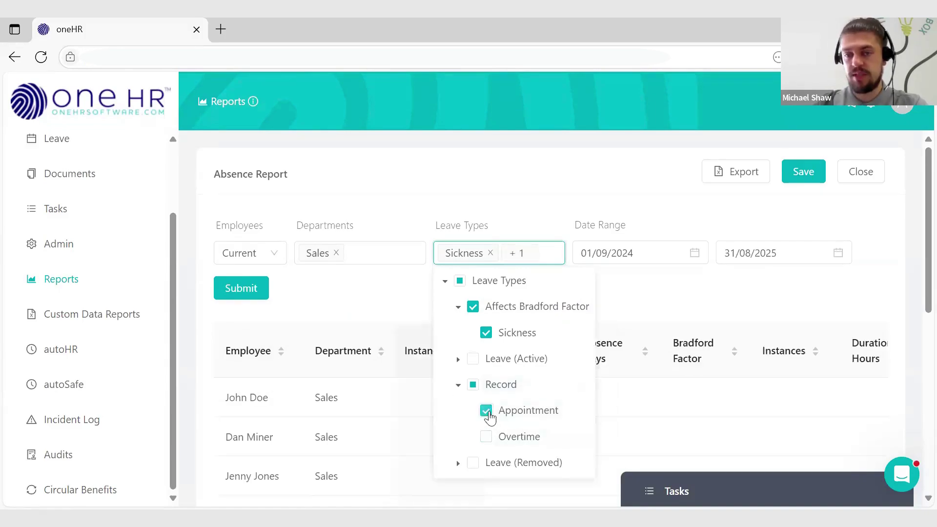
{"action": "left_click", "coordinate": [458, 359]}
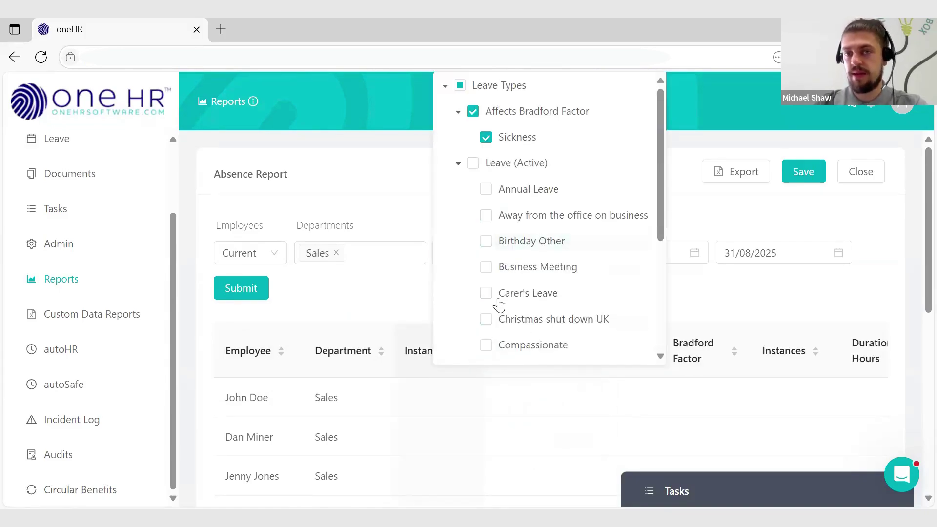
{"action": "left_click", "coordinate": [456, 164]}
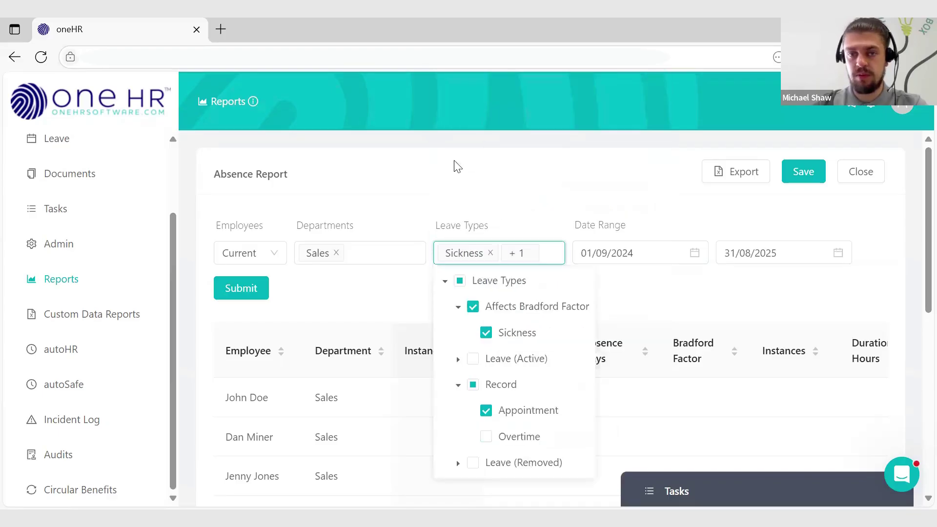
{"action": "left_click", "coordinate": [485, 413]}
{"action": "left_click", "coordinate": [487, 416]}
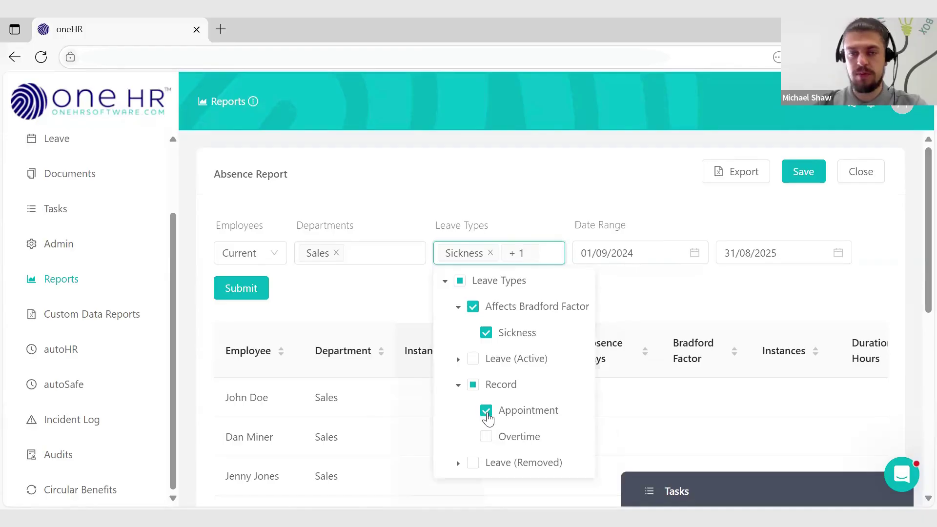
{"action": "left_click", "coordinate": [538, 202]}
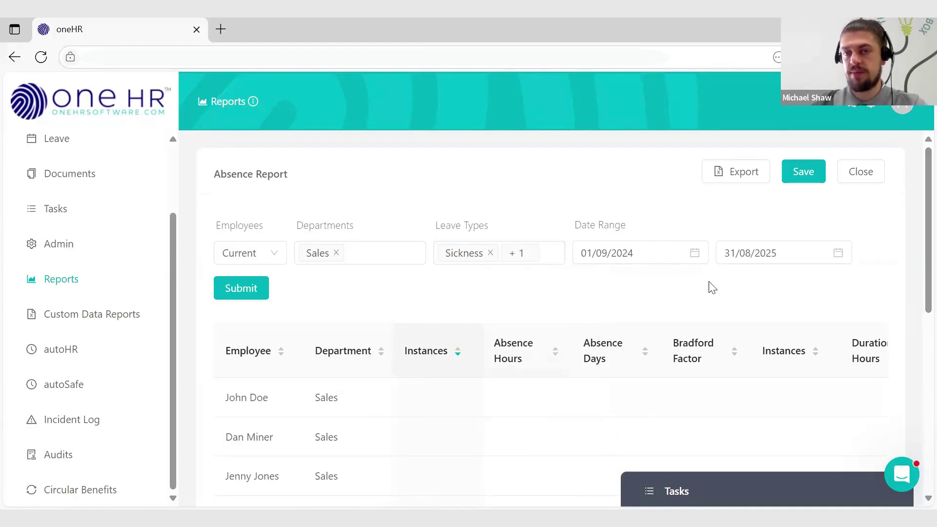
Step: Set the Absence Report's date range to 13/08/2024 through 13/08/2025
{"action": "left_click", "coordinate": [651, 252]}
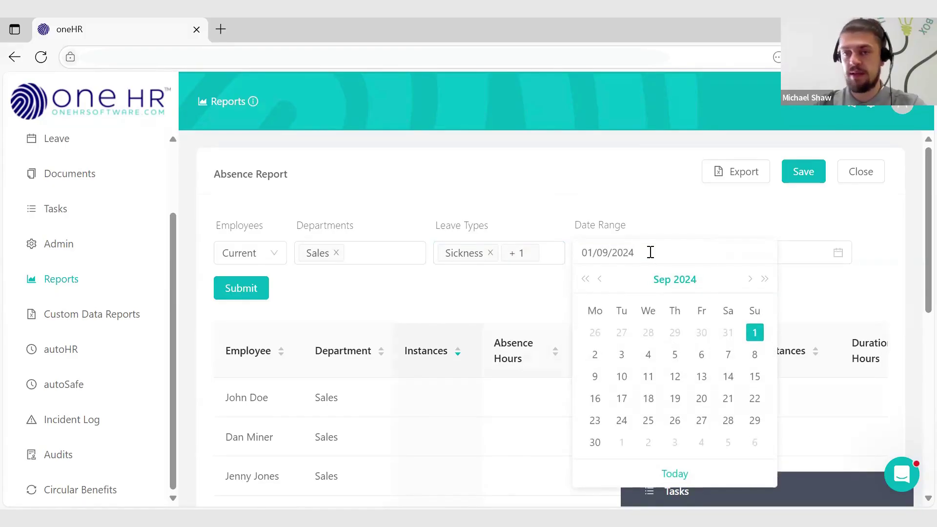
{"action": "left_click", "coordinate": [599, 284]}
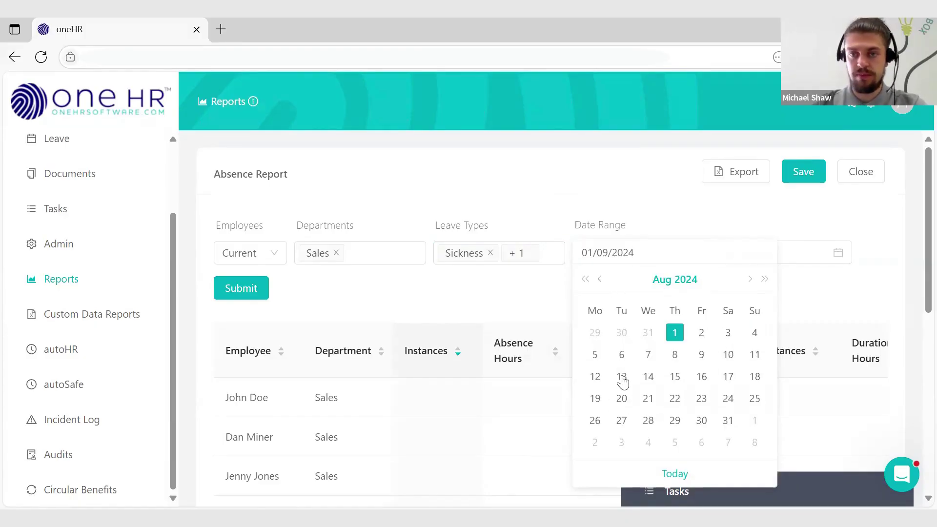
{"action": "left_click", "coordinate": [621, 379]}
{"action": "left_click", "coordinate": [774, 254]}
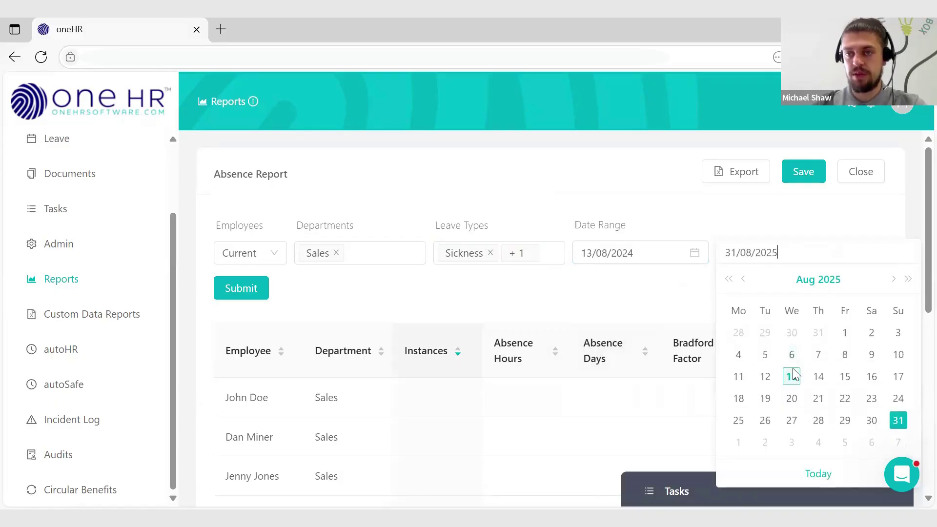
{"action": "right_click", "coordinate": [795, 376]}
{"action": "left_click", "coordinate": [794, 377]}
{"action": "left_click", "coordinate": [713, 296]}
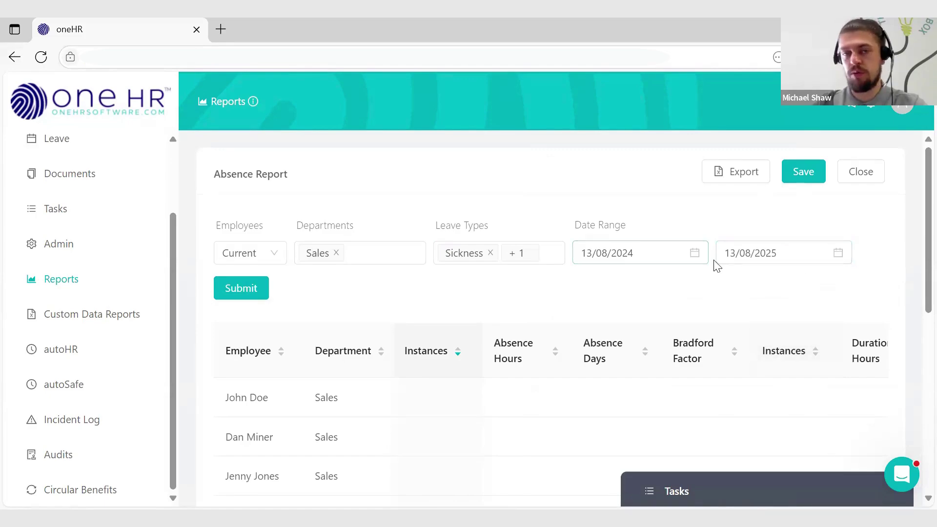
Step: Run the Absence Report with the chosen filters and review its absence, Bradford Factor and duration columns
{"action": "left_click", "coordinate": [254, 292]}
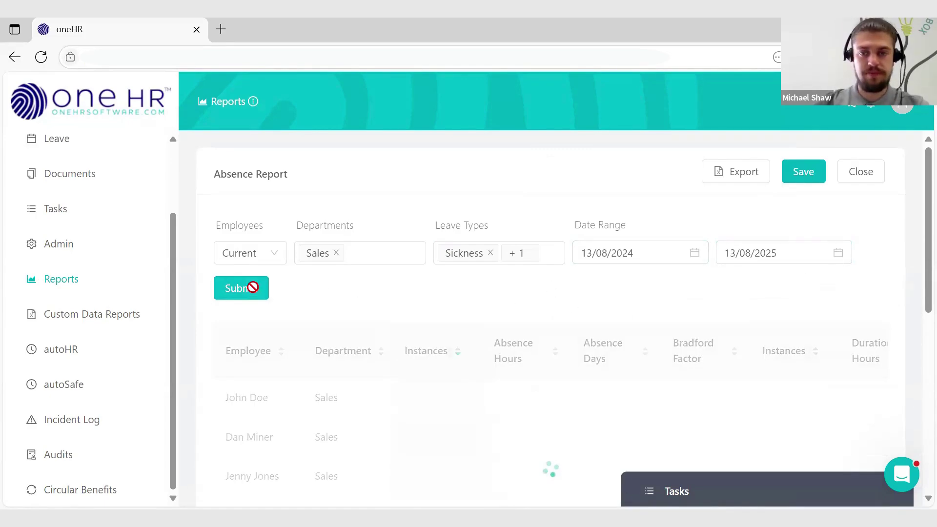
{"action": "scroll", "coordinate": [532, 341], "scroll_direction": "down", "scroll_amount": 3}
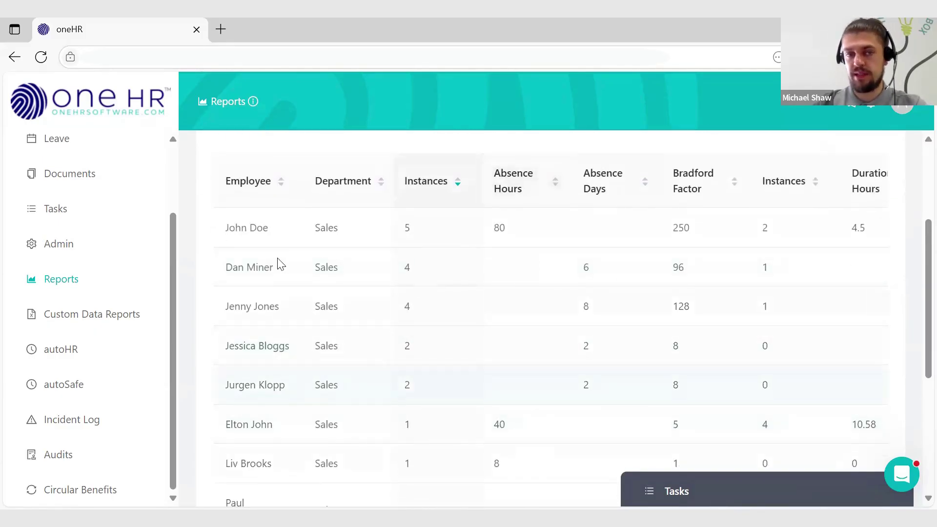
{"action": "scroll", "coordinate": [293, 234], "scroll_direction": "down", "scroll_amount": 4}
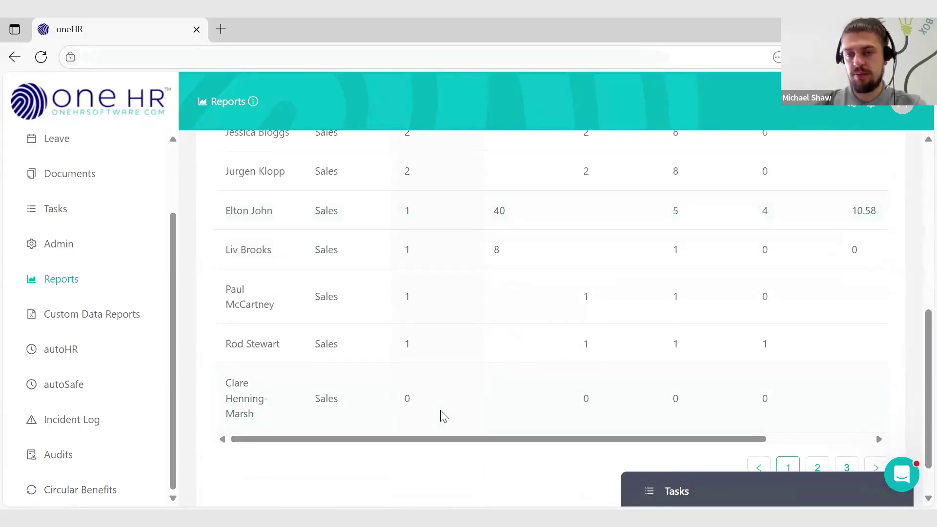
{"action": "scroll", "coordinate": [441, 414], "scroll_direction": "up", "scroll_amount": 4}
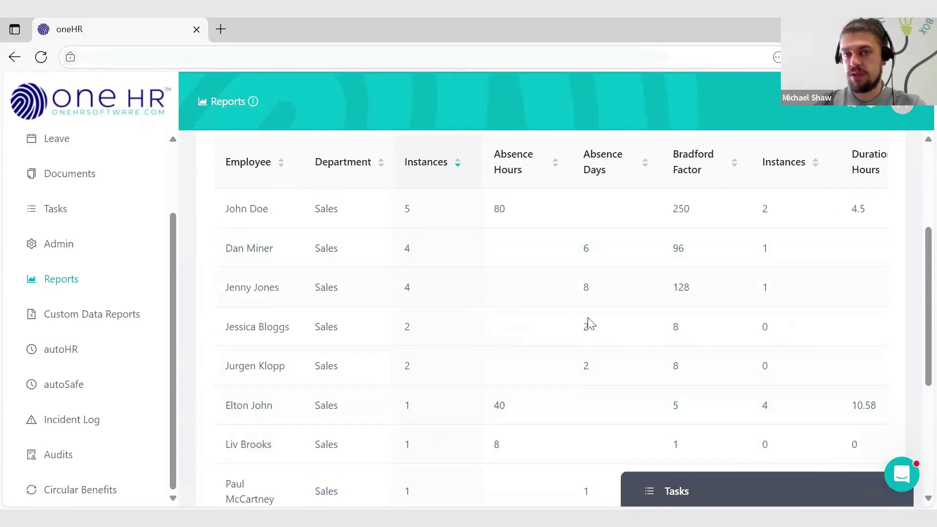
{"action": "scroll", "coordinate": [526, 408], "scroll_direction": "right", "scroll_amount": 3}
{"action": "scroll", "coordinate": [526, 408], "scroll_direction": "up", "scroll_amount": 4}
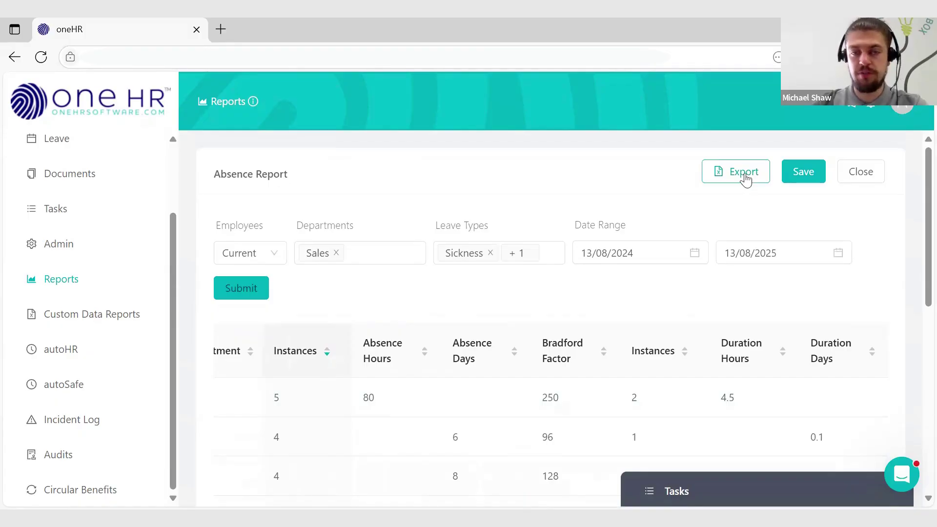
Step: Save the report under the name "Absence Report Aug 24 - Aug 25"
{"action": "left_click", "coordinate": [806, 172]}
{"action": "type", "text": "Absence Report Aug 24- Aug 25"}
{"action": "left_click", "coordinate": [410, 236]}
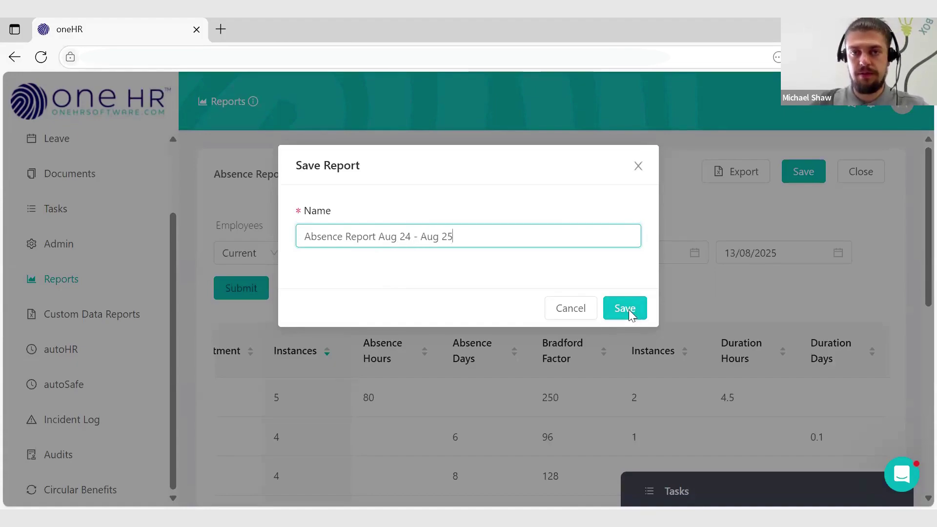
{"action": "left_click", "coordinate": [629, 310]}
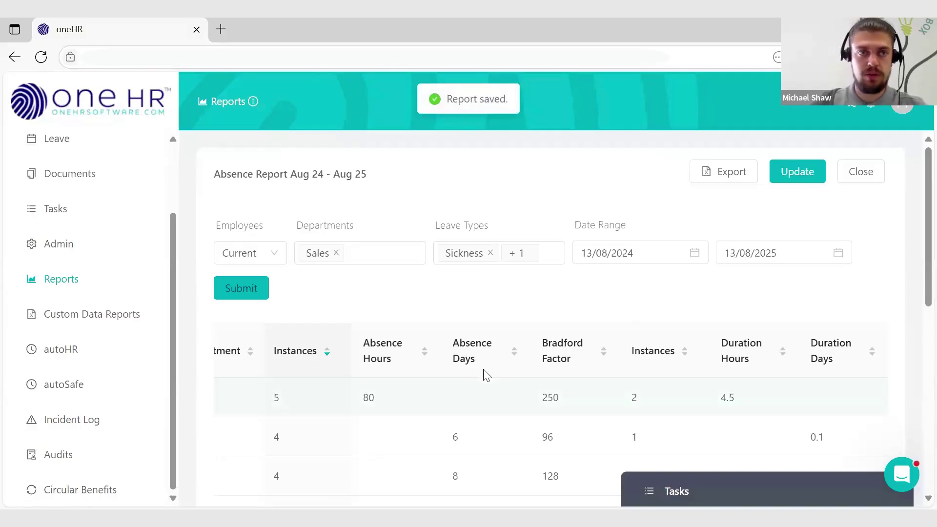
Step: Return to the Reports overview and check the Saved Reports list for the saved absence report
{"action": "left_click", "coordinate": [66, 315]}
{"action": "left_click", "coordinate": [62, 283]}
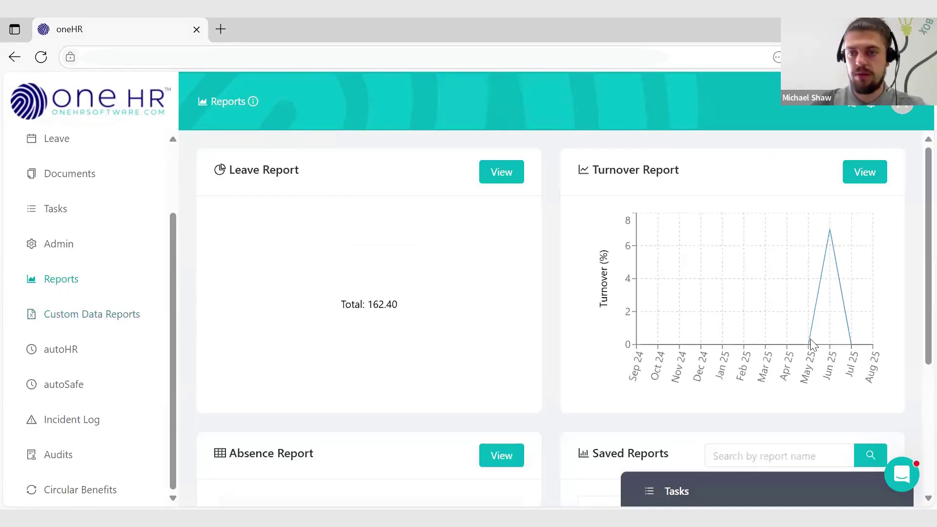
{"action": "scroll", "coordinate": [812, 346], "scroll_direction": "down", "scroll_amount": 3}
{"action": "scroll", "coordinate": [812, 346], "scroll_direction": "down", "scroll_amount": 1}
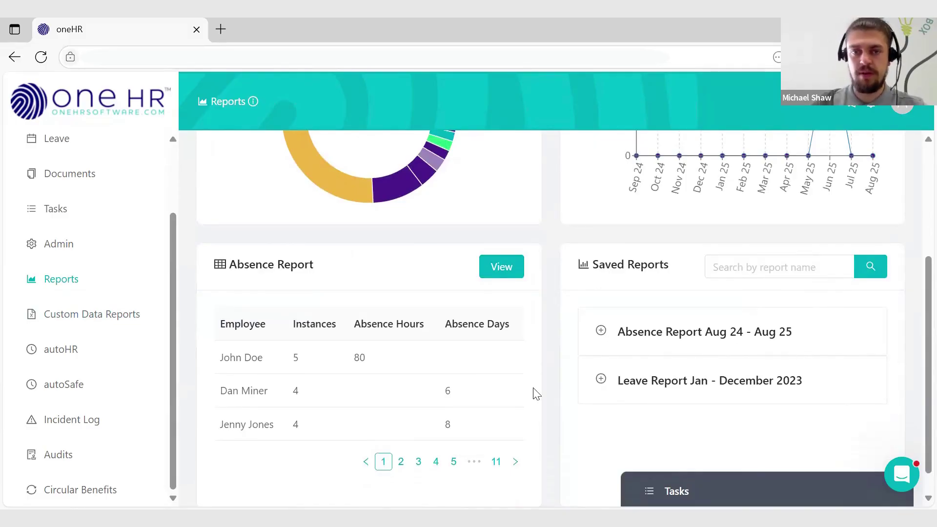
{"action": "scroll", "coordinate": [535, 393], "scroll_direction": "up", "scroll_amount": 4}
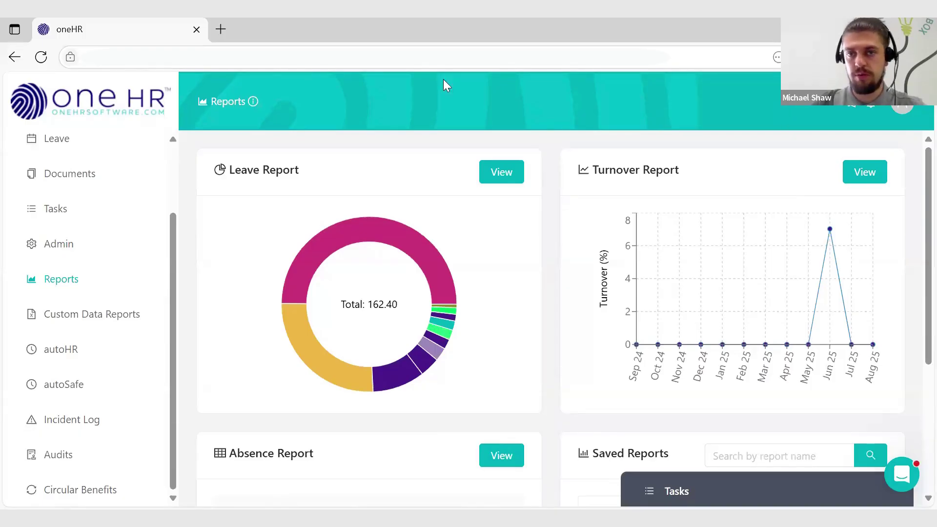
Step: Open the full Leave Report and examine its filters, leave type legend and chart
{"action": "left_click", "coordinate": [419, 315]}
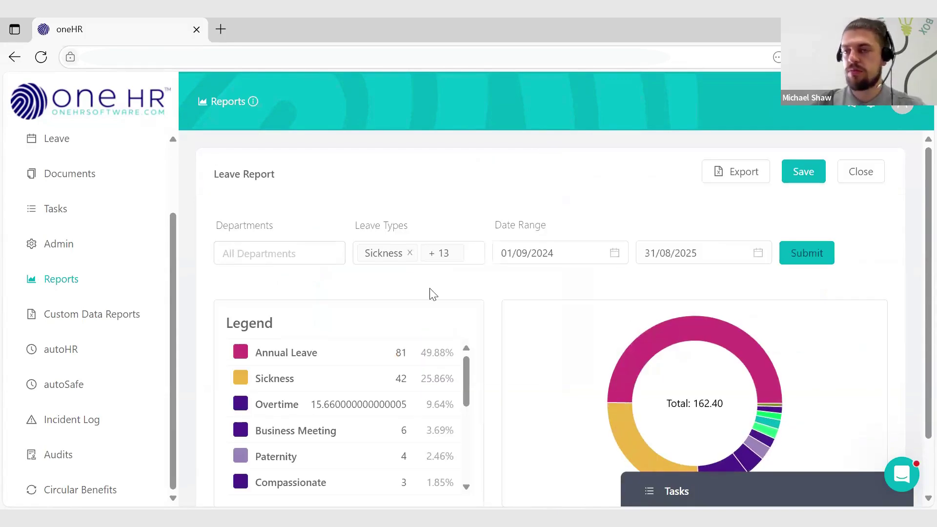
{"action": "scroll", "coordinate": [434, 293], "scroll_direction": "down", "scroll_amount": 1}
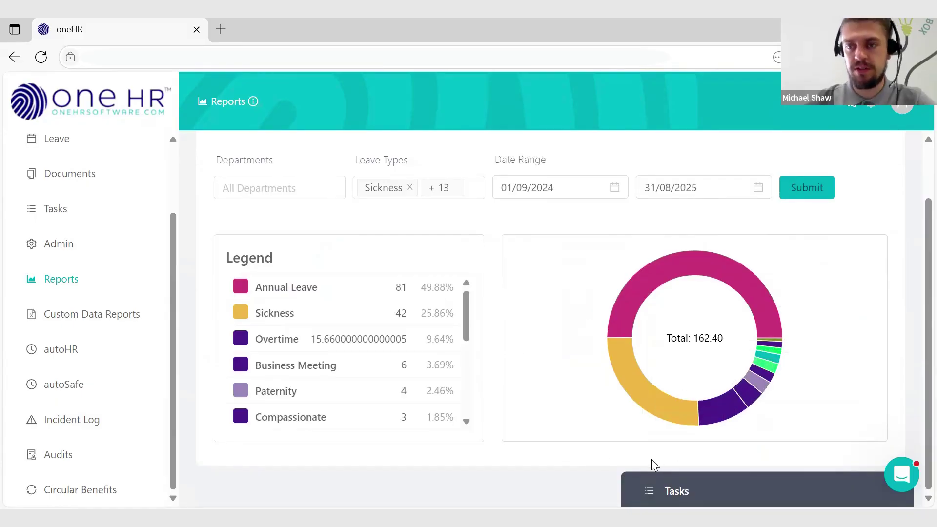
{"action": "scroll", "coordinate": [655, 464], "scroll_direction": "up", "scroll_amount": 2}
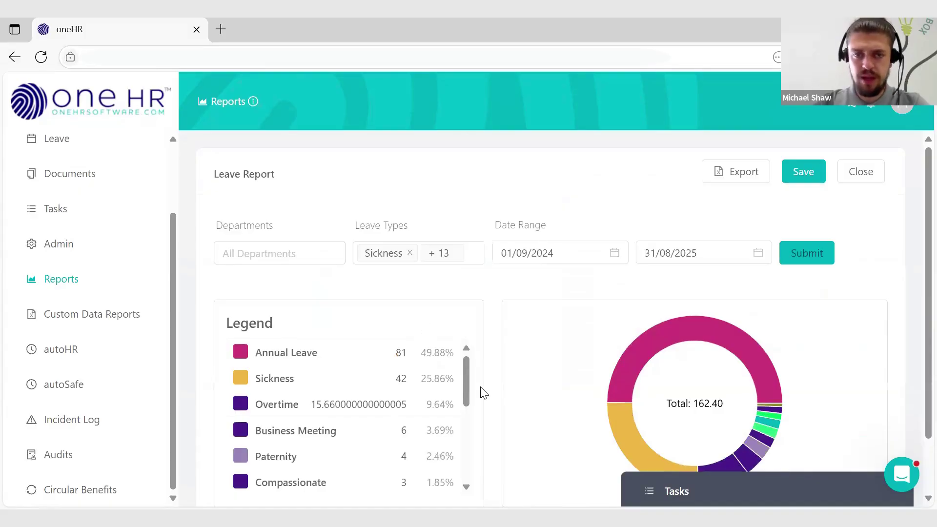
{"action": "scroll", "coordinate": [371, 383], "scroll_direction": "down", "scroll_amount": 3}
{"action": "scroll", "coordinate": [371, 382], "scroll_direction": "up", "scroll_amount": 3}
{"action": "scroll", "coordinate": [371, 283], "scroll_direction": "down", "scroll_amount": 2}
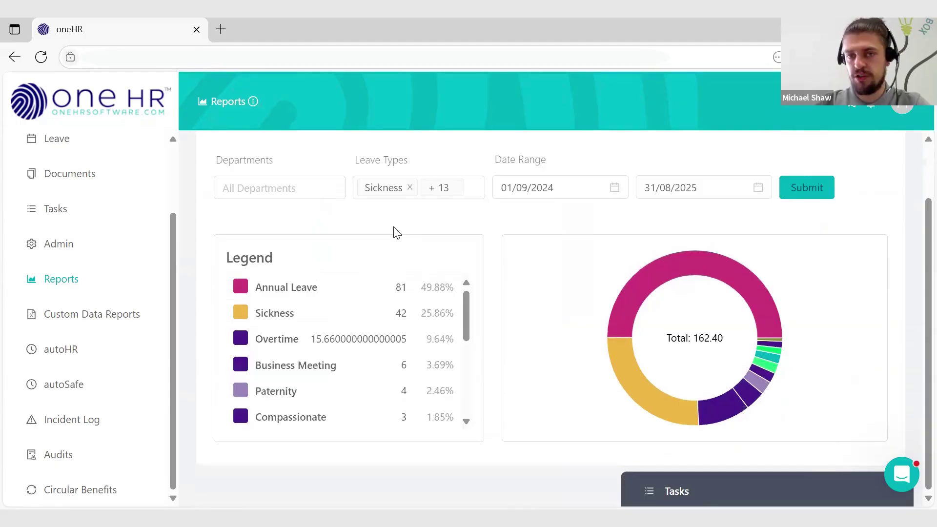
{"action": "scroll", "coordinate": [391, 295], "scroll_direction": "down", "scroll_amount": 3}
{"action": "scroll", "coordinate": [391, 295], "scroll_direction": "up", "scroll_amount": 3}
{"action": "scroll", "coordinate": [391, 295], "scroll_direction": "down", "scroll_amount": 4}
{"action": "scroll", "coordinate": [390, 294], "scroll_direction": "up", "scroll_amount": 4}
{"action": "scroll", "coordinate": [334, 222], "scroll_direction": "up", "scroll_amount": 2}
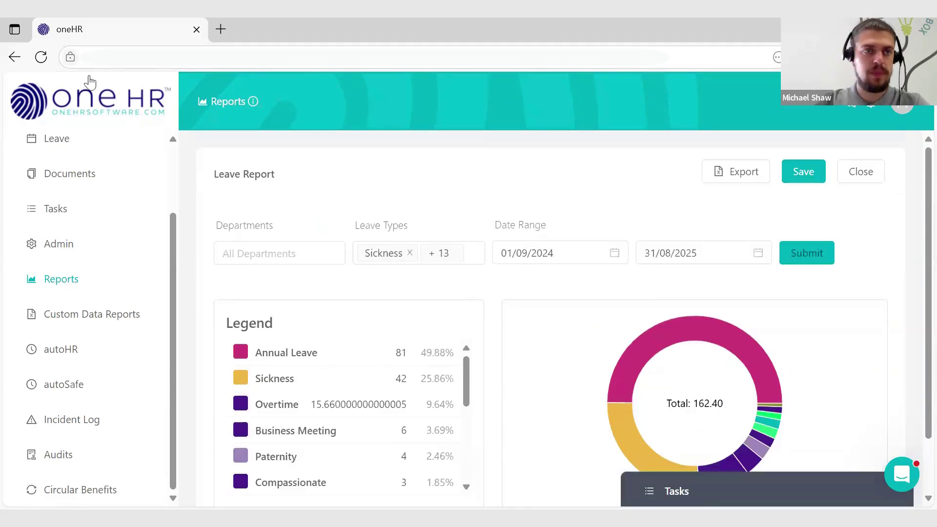
Step: Leave the Leave Report and look over the Absence and Saved Reports sections of the Reports overview
{"action": "left_click", "coordinate": [14, 56]}
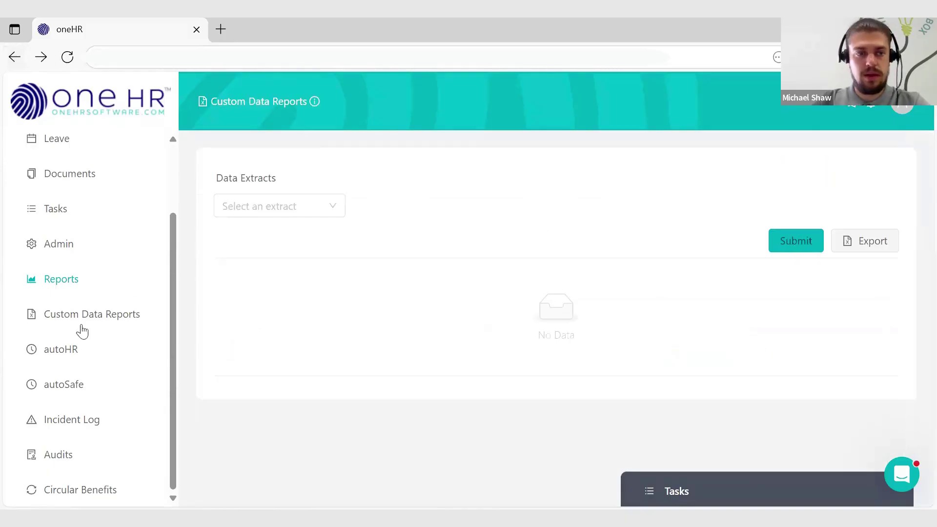
{"action": "left_click", "coordinate": [54, 287]}
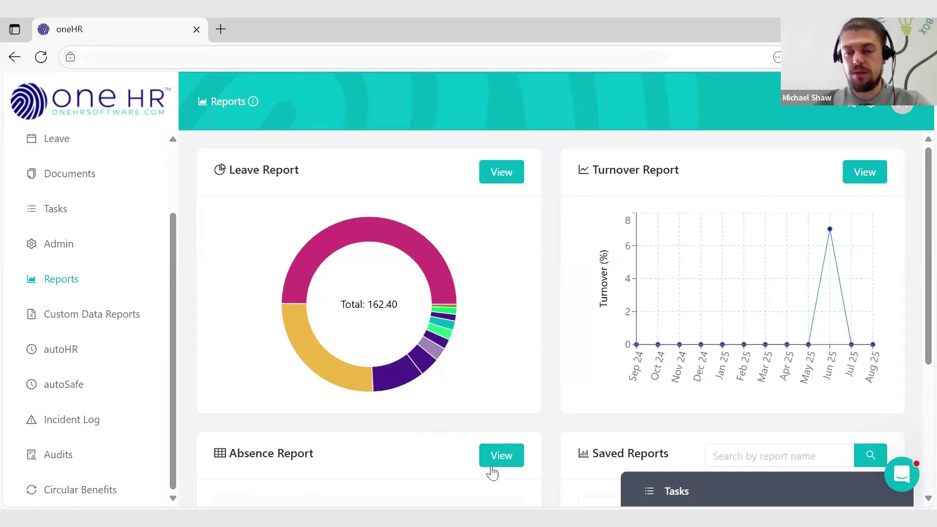
{"action": "scroll", "coordinate": [711, 378], "scroll_direction": "down", "scroll_amount": 4}
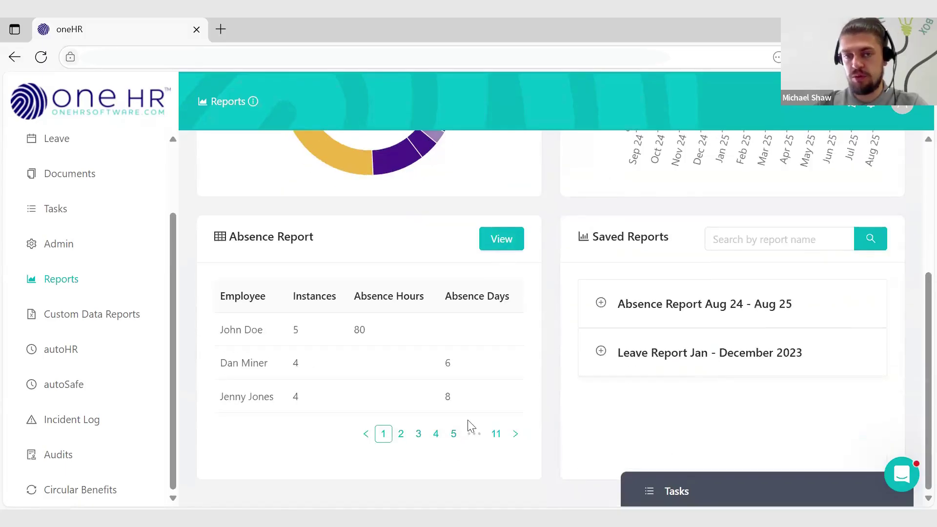
{"action": "scroll", "coordinate": [269, 455], "scroll_direction": "up", "scroll_amount": 3}
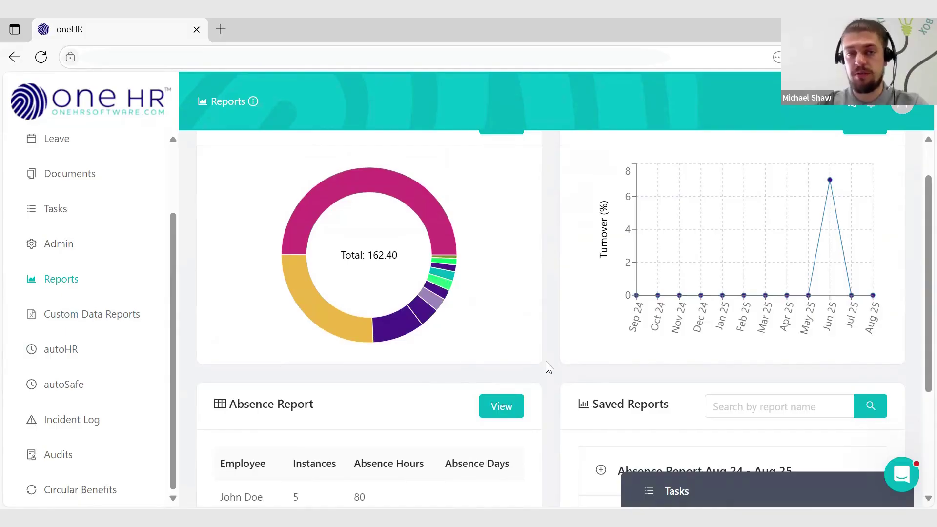
Step: Open the support messenger to see its messaging and help search options
{"action": "mouse_move", "coordinate": [838, 211]}
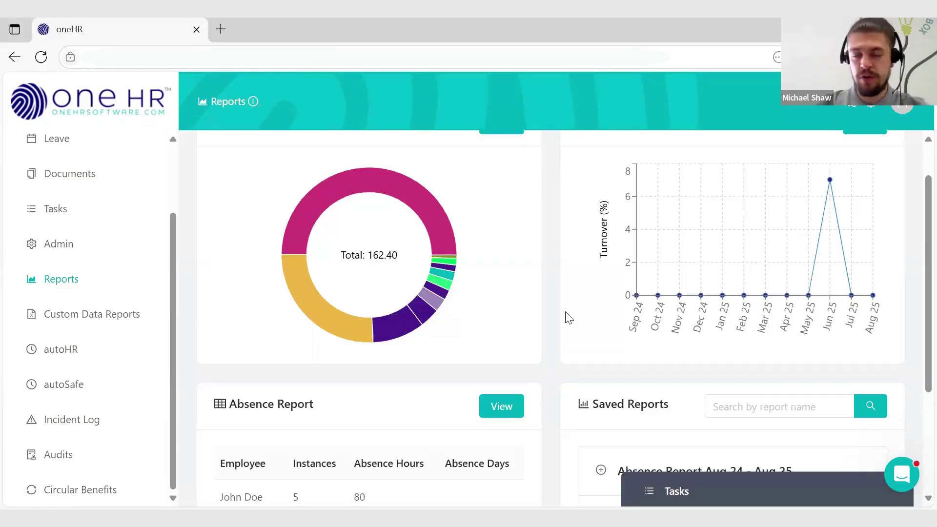
{"action": "left_click", "coordinate": [901, 478]}
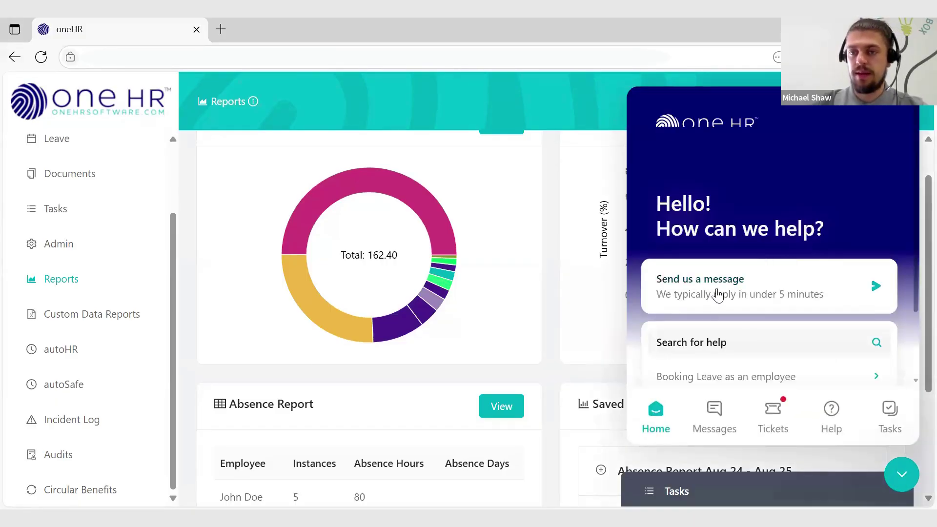